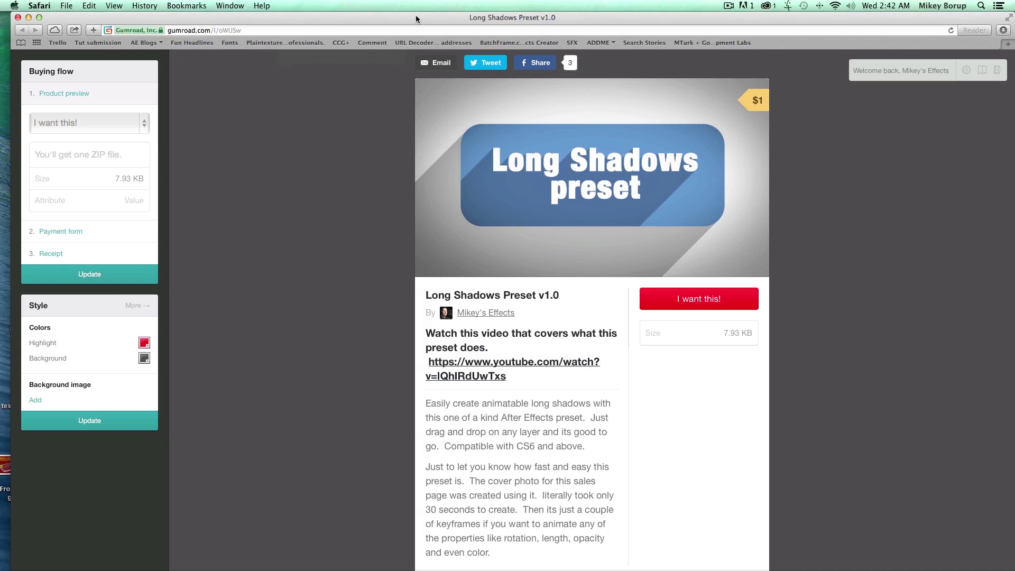
# Step: Switch to After Effects and add a text layer reading "Long Shadows" to Comp 2
pyautogui.press('super+Tab')
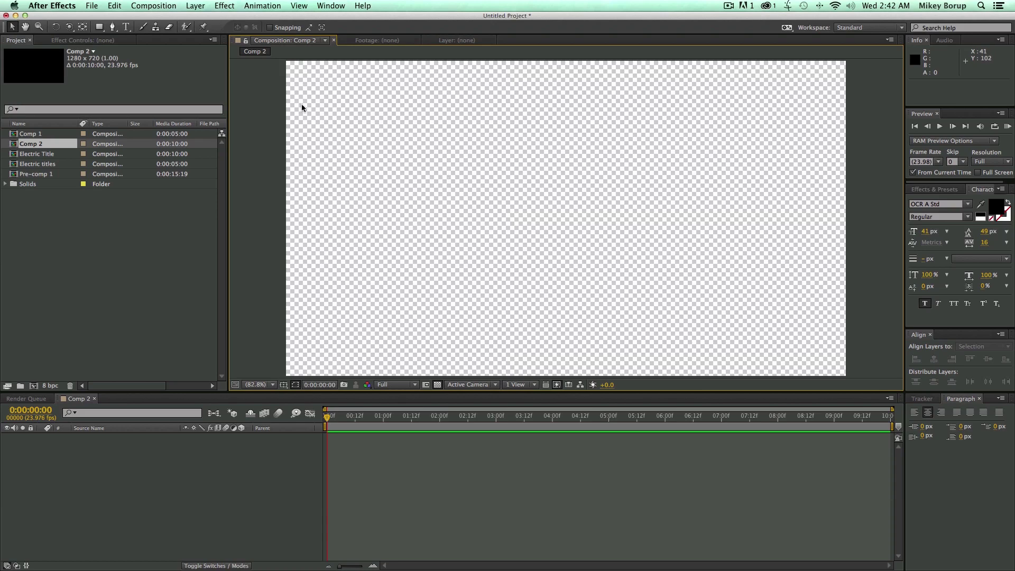
pyautogui.press('super+t')
pyautogui.click(464, 205)
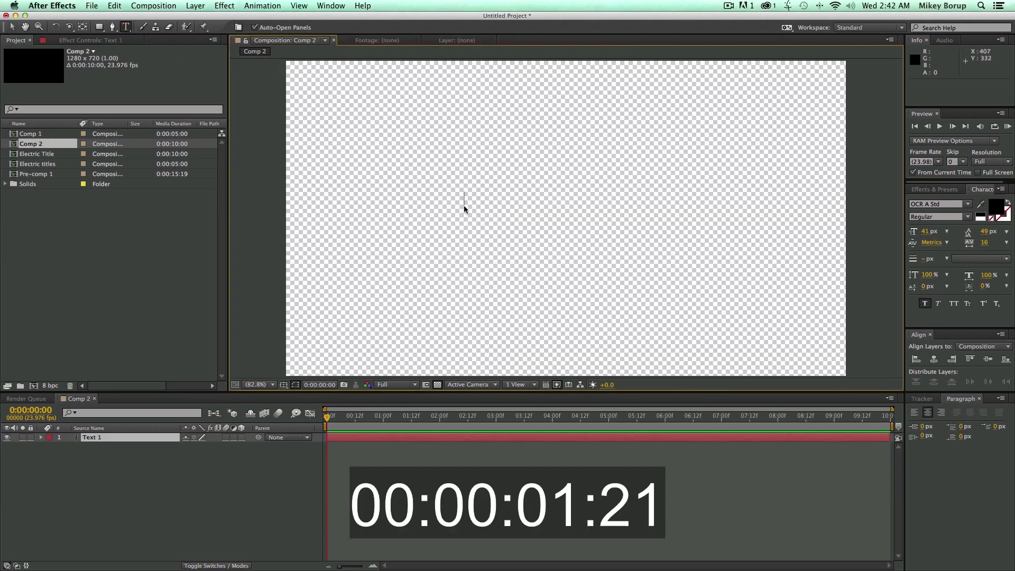
pyautogui.write('Long')
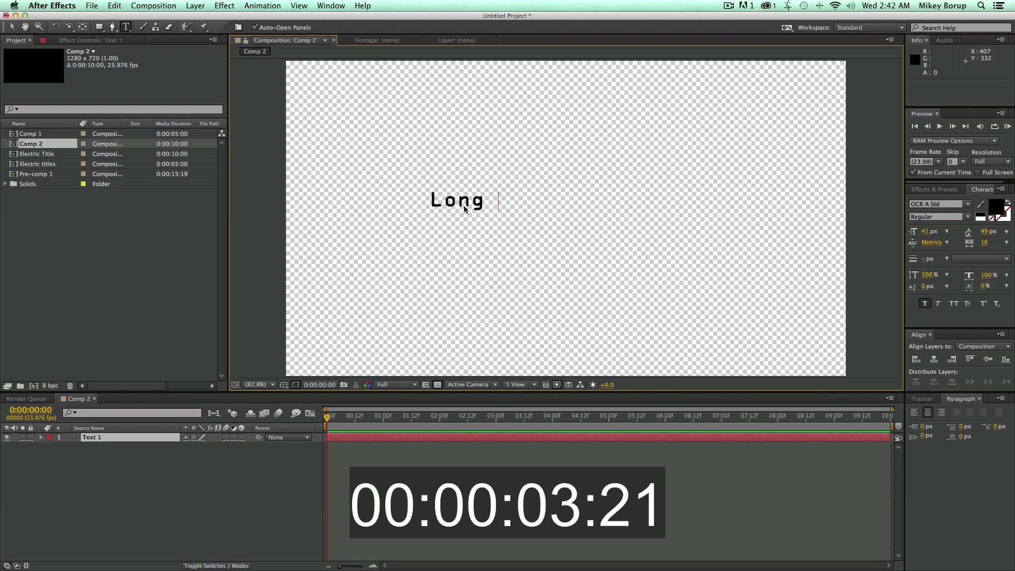
pyautogui.write(' Shadows')
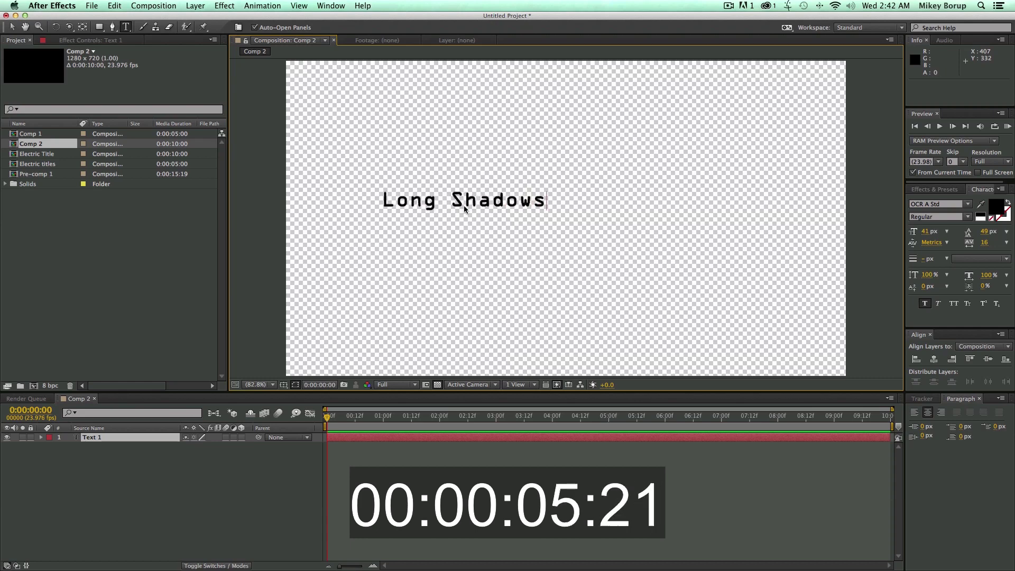
# Step: Format the whole title in Helvetica Neue Condensed Black at 89 px with a white fill
pyautogui.press('super+a')
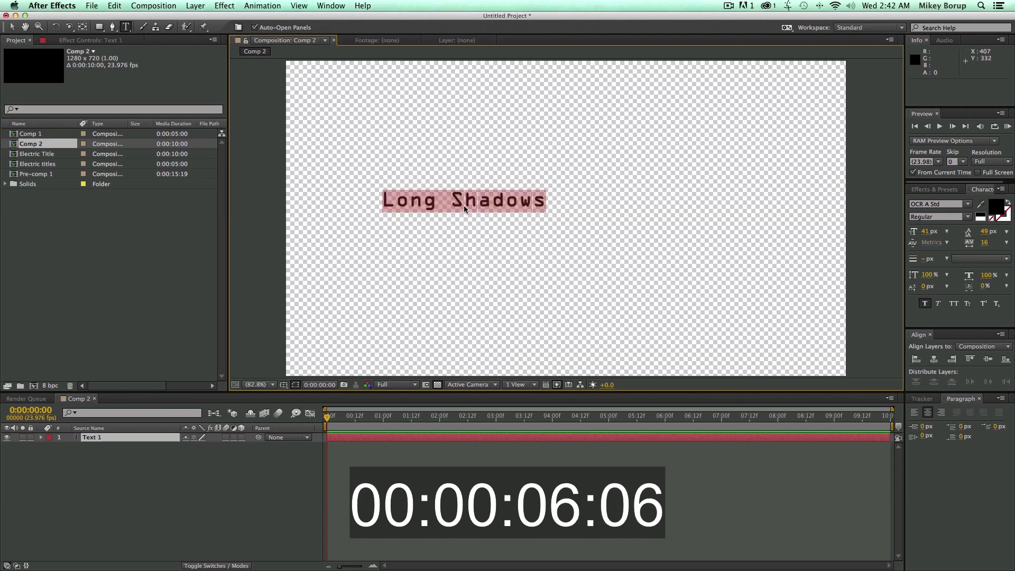
pyautogui.click(927, 206)
pyautogui.write('Helvetica')
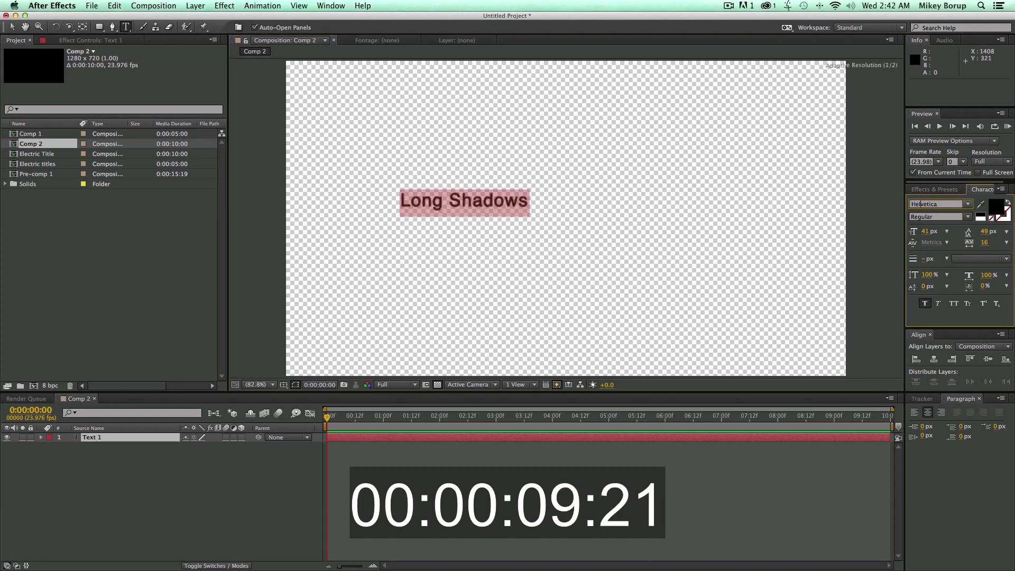
pyautogui.press('Down')
pyautogui.press('Down')
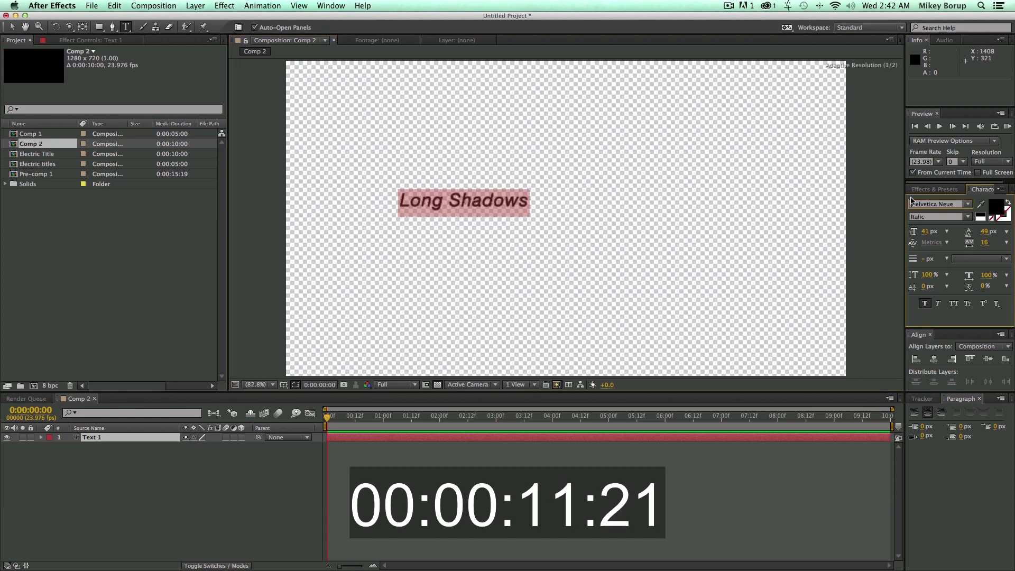
pyautogui.click(966, 218)
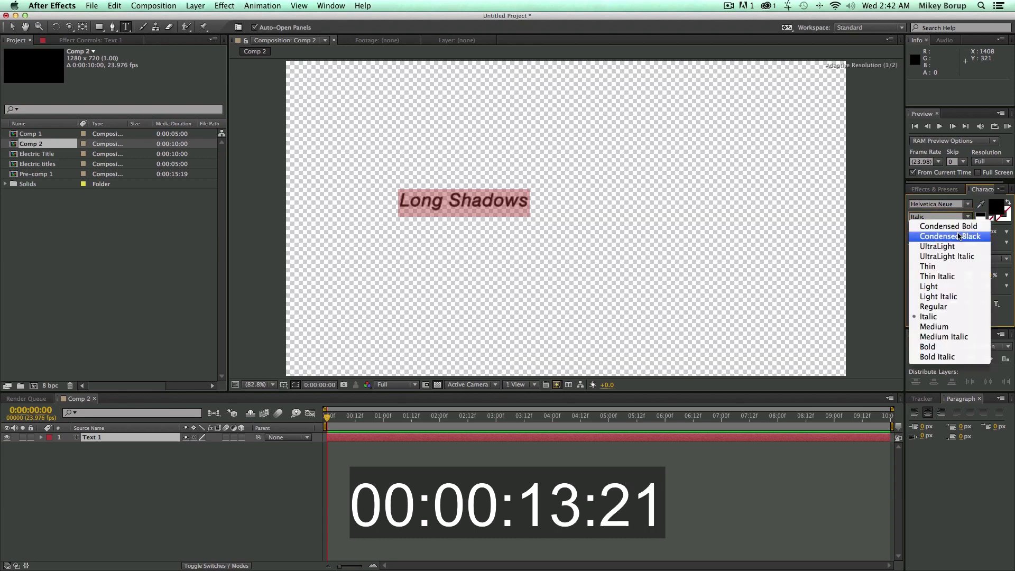
pyautogui.click(959, 236)
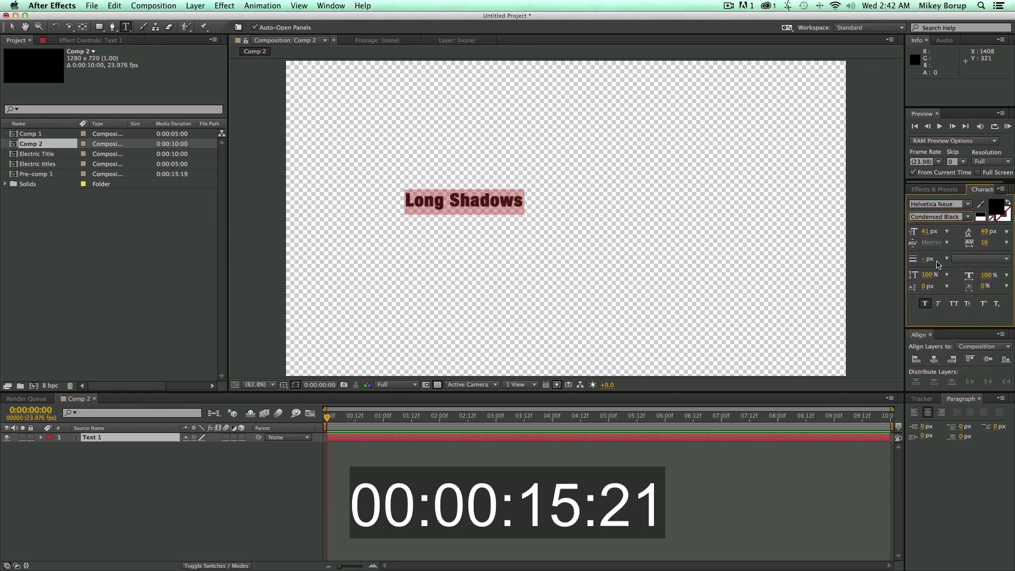
pyautogui.moveTo(929, 232); pyautogui.dragTo(957, 232)
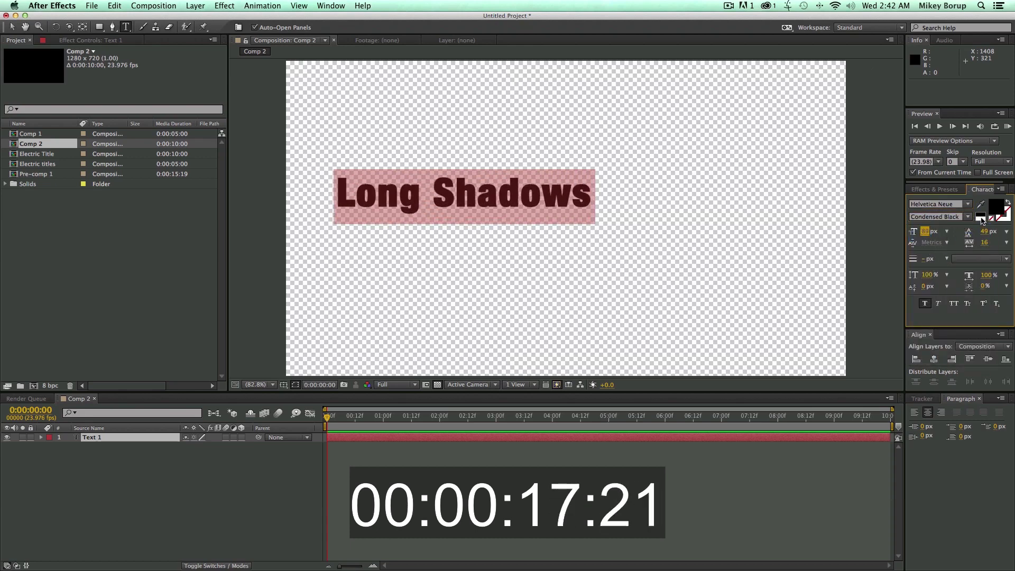
pyautogui.click(980, 220)
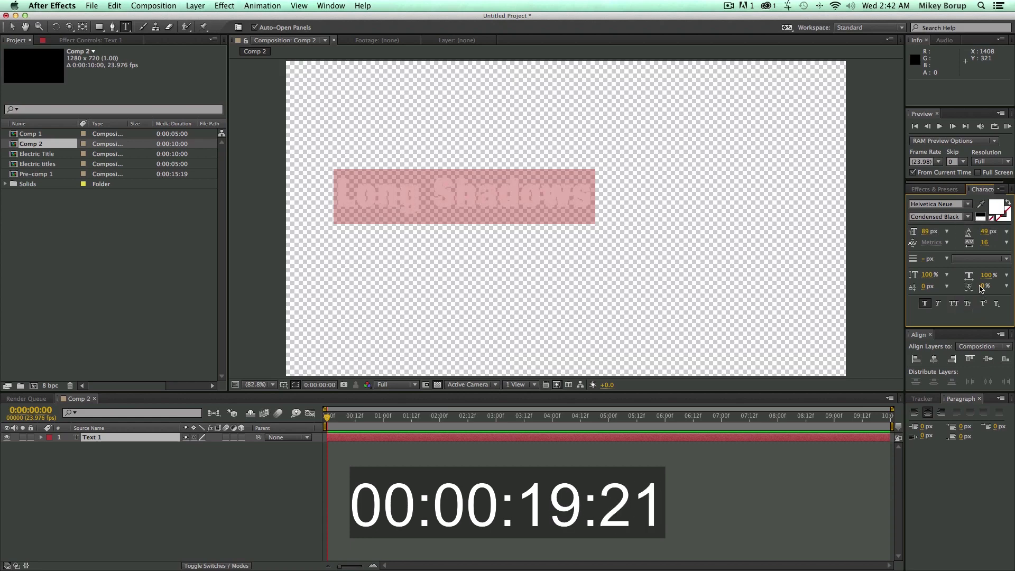
# Step: Centre the title horizontally and vertically in the composition and set its font size to 112 px
pyautogui.click(934, 359)
pyautogui.click(986, 360)
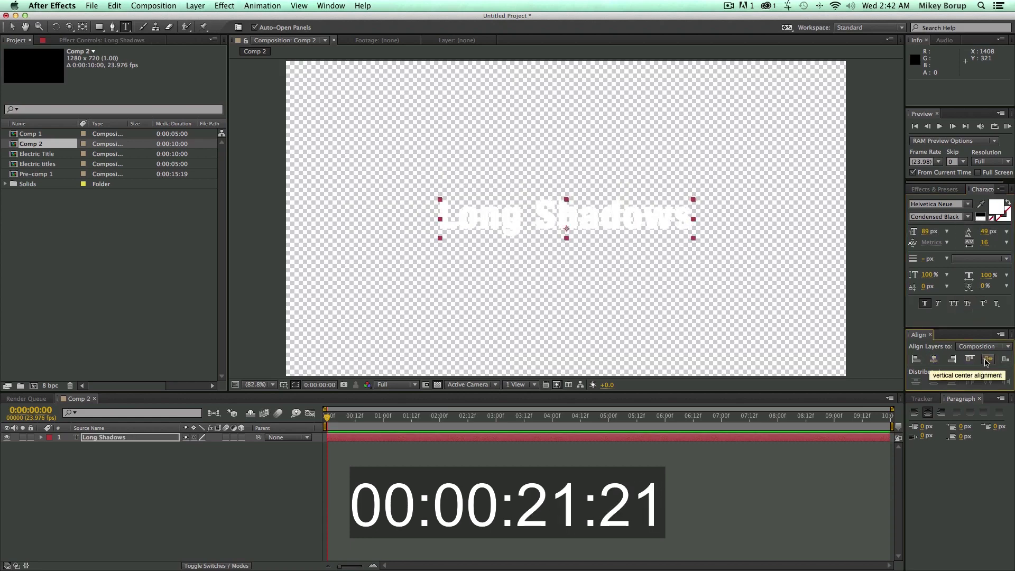
pyautogui.click(936, 232)
pyautogui.write('109')
pyautogui.press('Return')
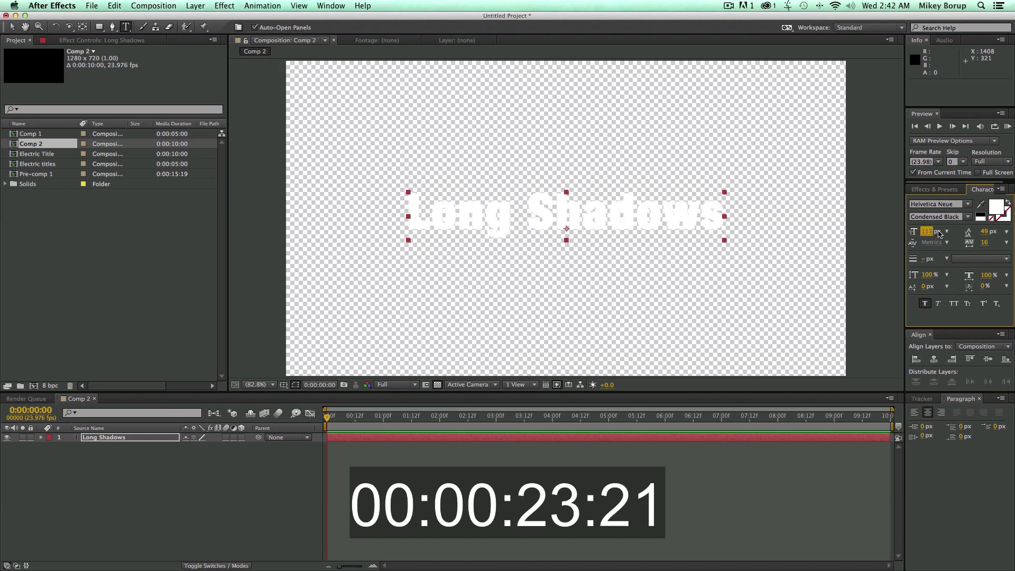
pyautogui.write('112')
pyautogui.press('Return')
pyautogui.click(11, 27)
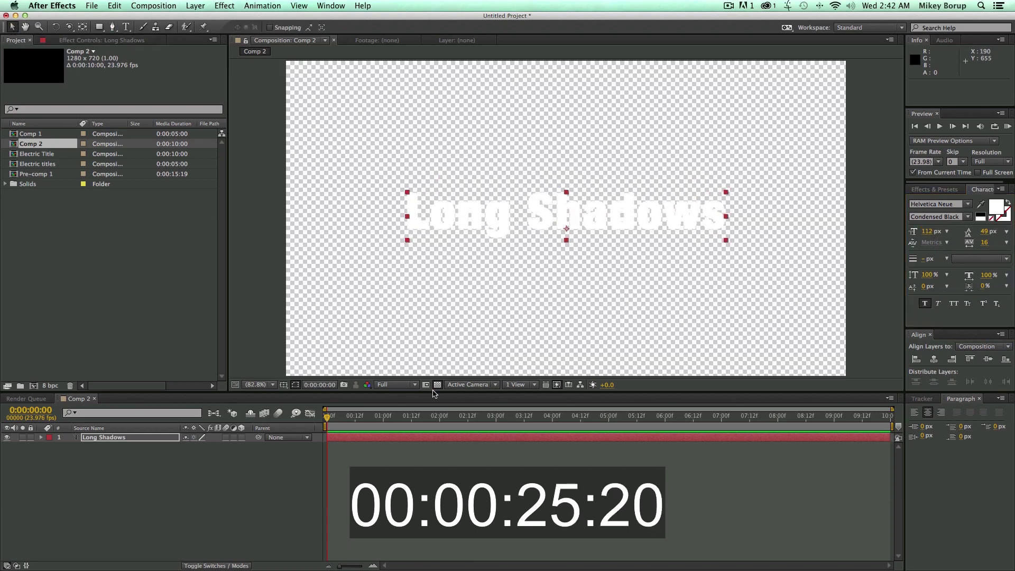
# Step: Find the Long Shadows animation preset by searching for "long" and apply it to the title text
pyautogui.click(834, 264)
pyautogui.click(938, 192)
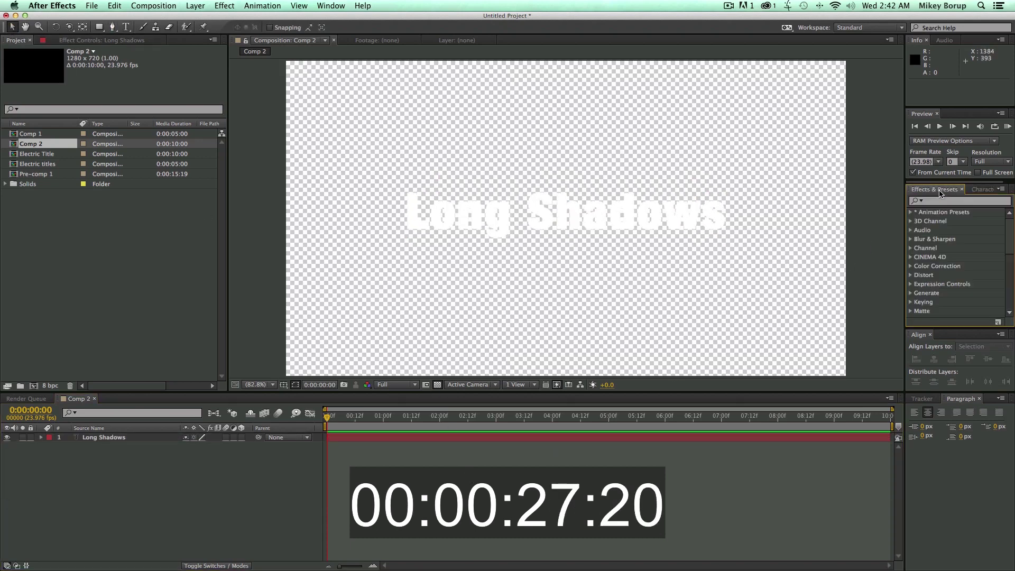
pyautogui.click(939, 201)
pyautogui.write('long')
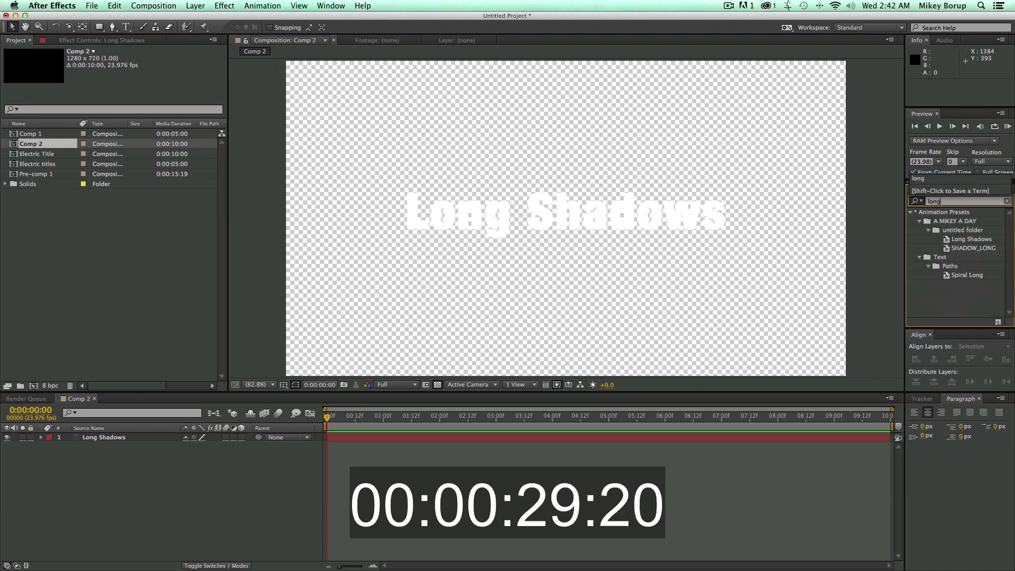
pyautogui.moveTo(970, 239); pyautogui.dragTo(633, 224)
pyautogui.click(460, 143)
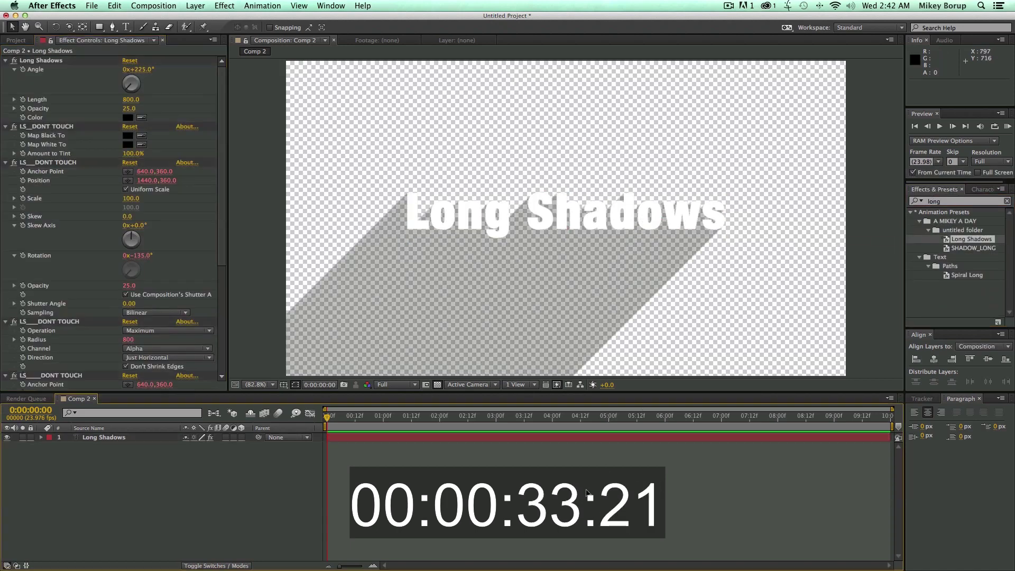
# Step: Create a 1280 × 720 px solid in a medium teal-blue, about RGB 70, 148, 175, and place it beneath the text layer
pyautogui.press('super+y')
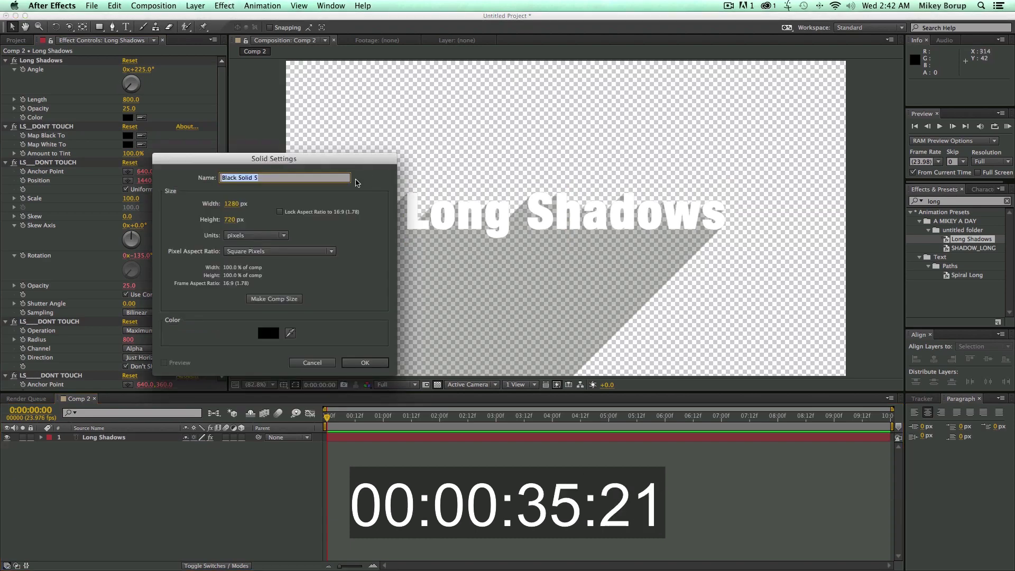
pyautogui.click(269, 333)
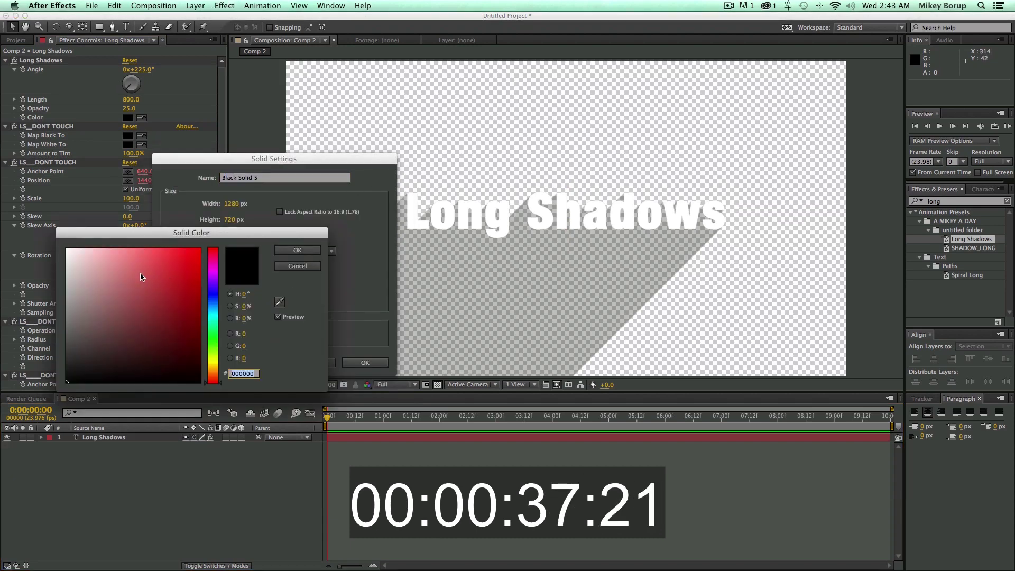
pyautogui.click(212, 310)
pyautogui.click(156, 306)
pyautogui.moveTo(156, 307)
pyautogui.mouseDown()
pyautogui.moveTo(158, 294)
pyautogui.moveTo(145, 289)
pyautogui.mouseUp()
pyautogui.click(297, 250)
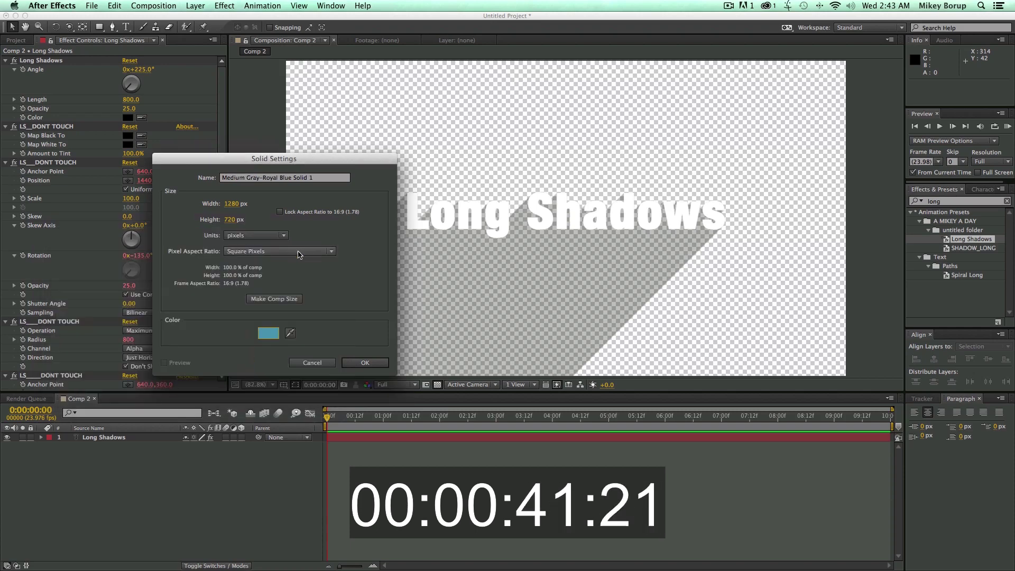
pyautogui.click(365, 362)
pyautogui.moveTo(97, 437); pyautogui.dragTo(101, 452)
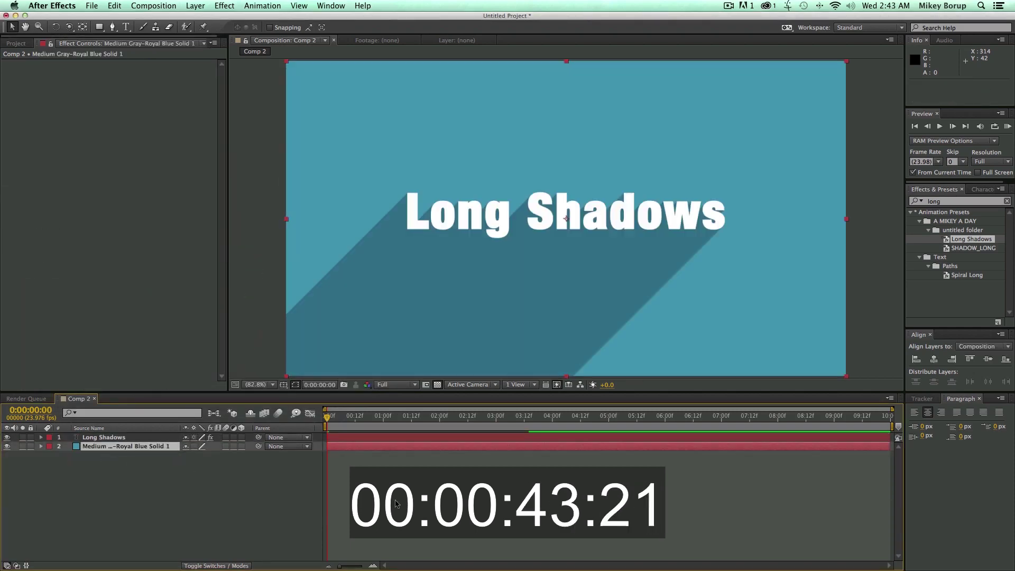
pyautogui.click(423, 501)
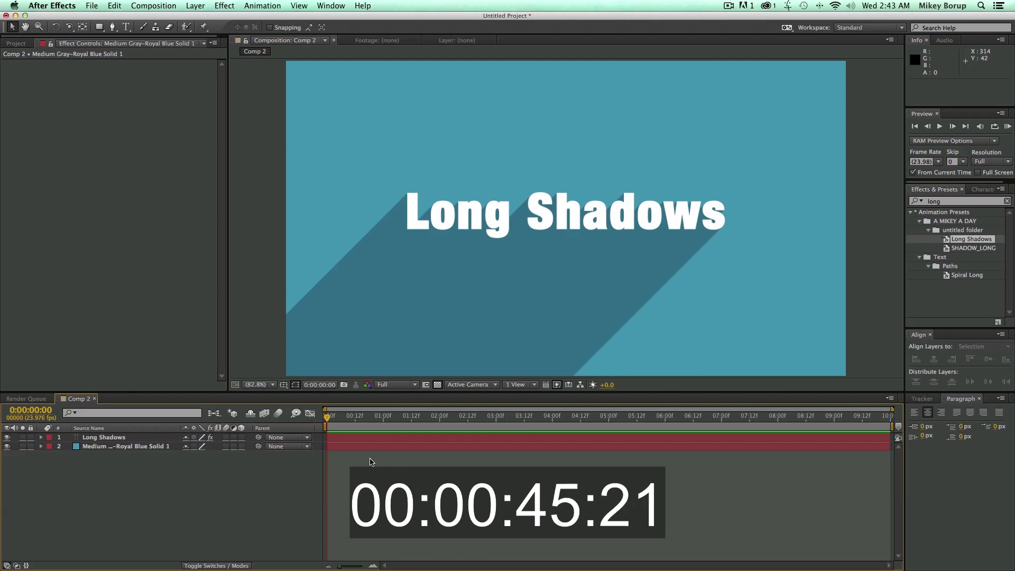
# Step: Pre-compose the title layer and the blue solid together into a composition named "inner"
pyautogui.click(117, 438)
pyautogui.keyDown('shift'); pyautogui.click(121, 447); pyautogui.keyUp('shift')
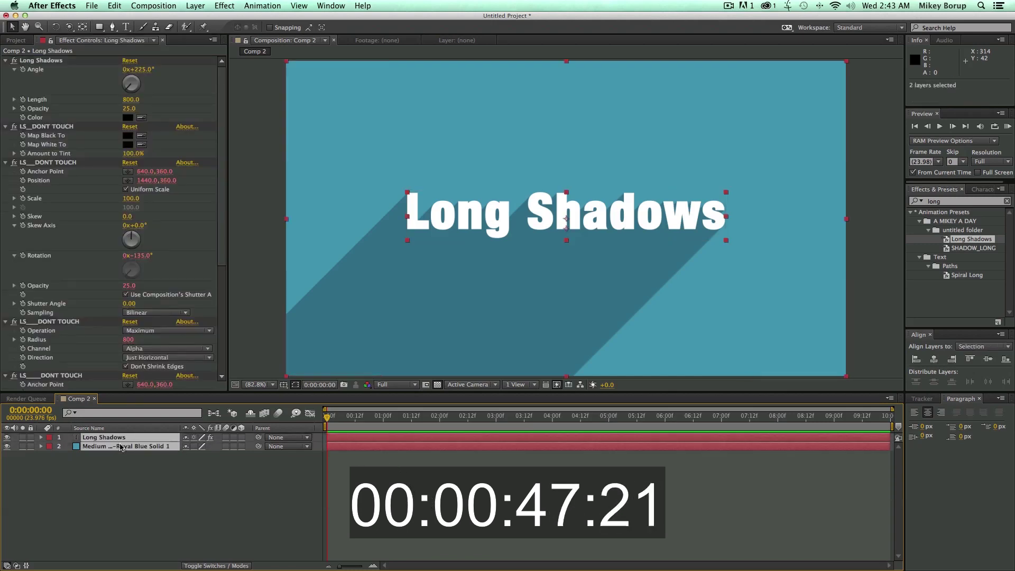
pyautogui.press('super+shift+c')
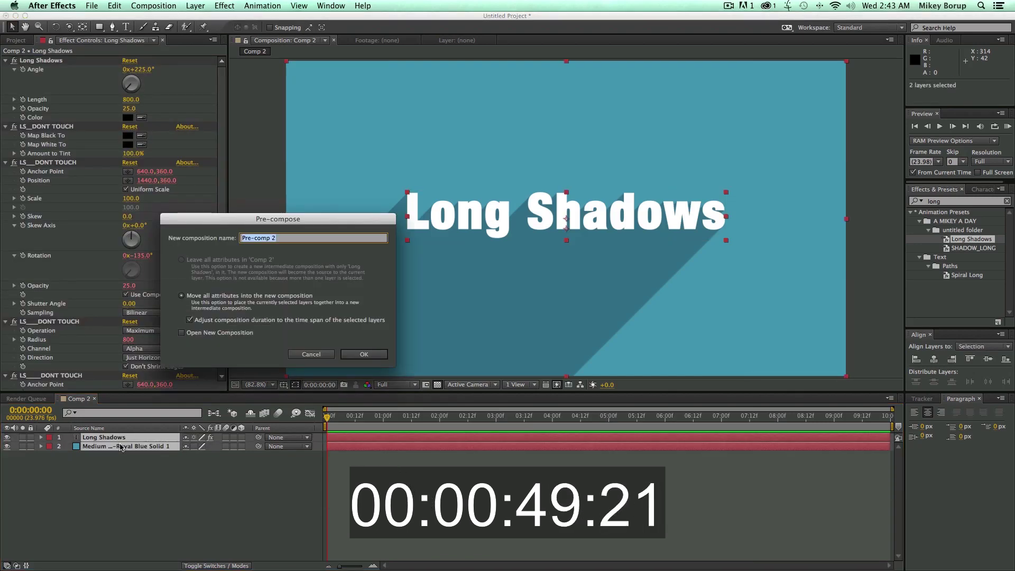
pyautogui.write('inner')
pyautogui.press('Return')
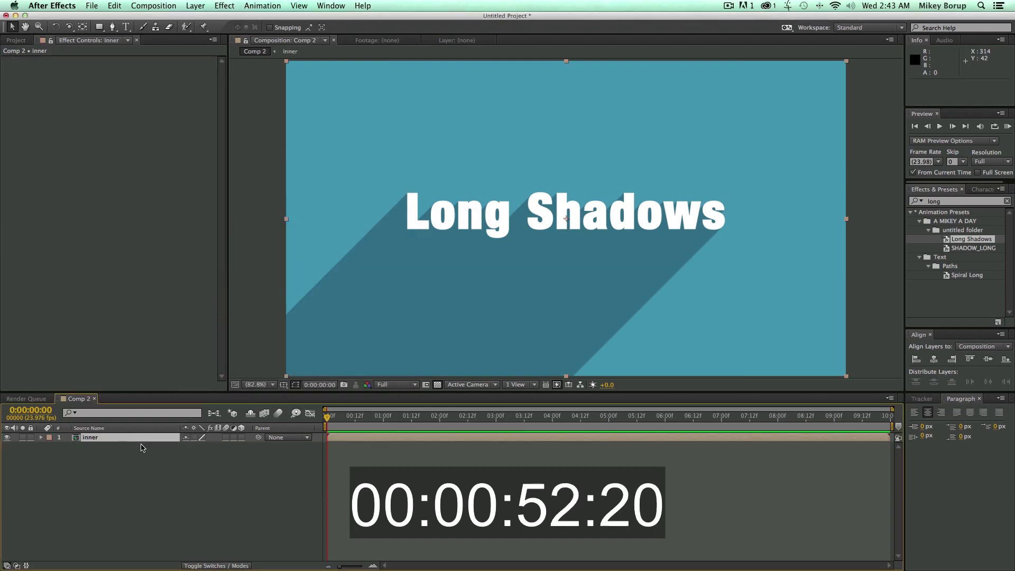
# Step: Mask the inner layer with a rounded rectangle of about 982 × 293 px around the title, and preview it
pyautogui.click(104, 27)
pyautogui.click(127, 26)
pyautogui.moveTo(353, 157); pyautogui.dragTo(782, 283)
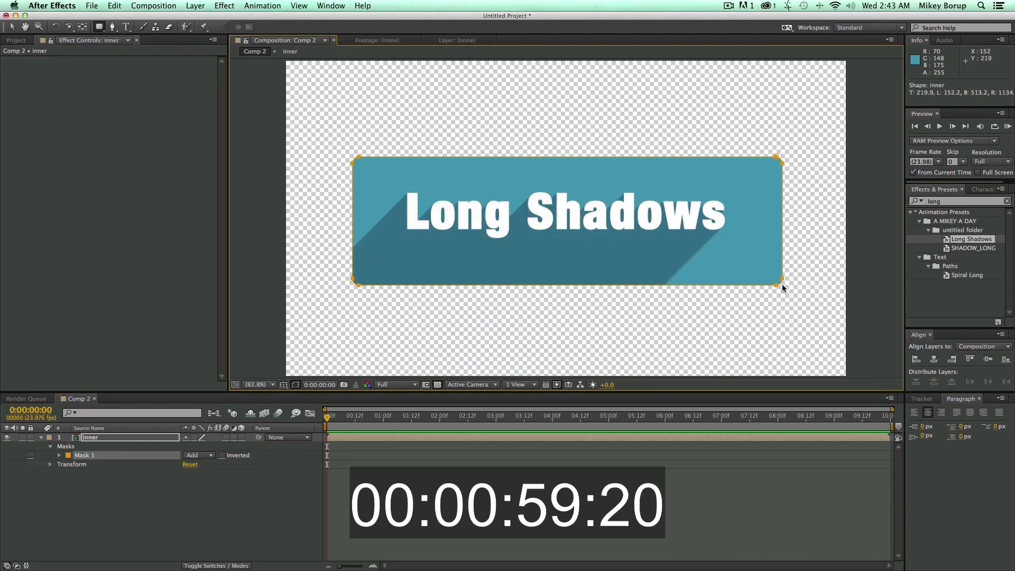
pyautogui.press('Up')
pyautogui.press('Up')
pyautogui.press('Up')
pyautogui.press('Up')
pyautogui.moveTo(782, 284); pyautogui.dragTo(777, 280)
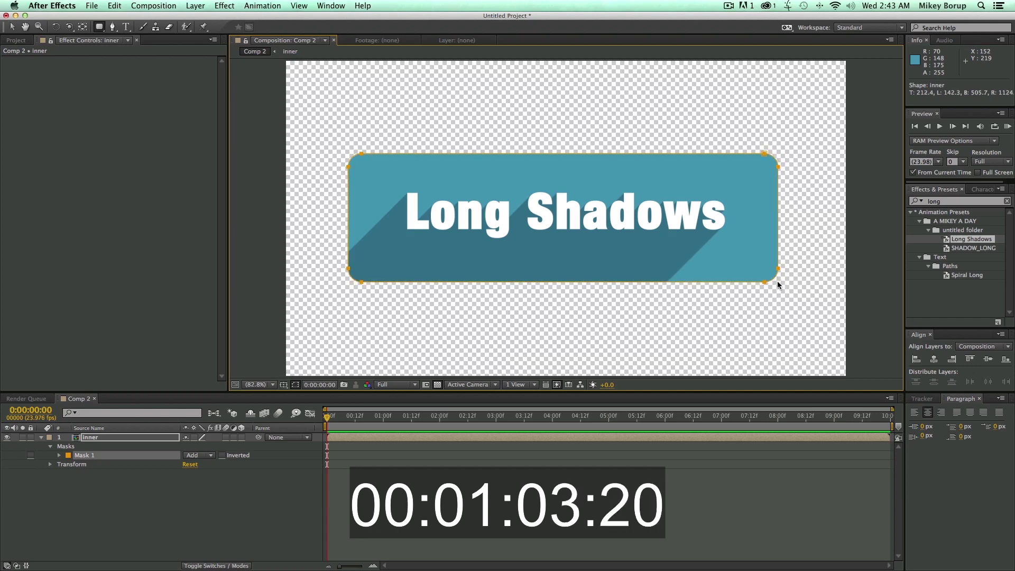
pyautogui.press('space')
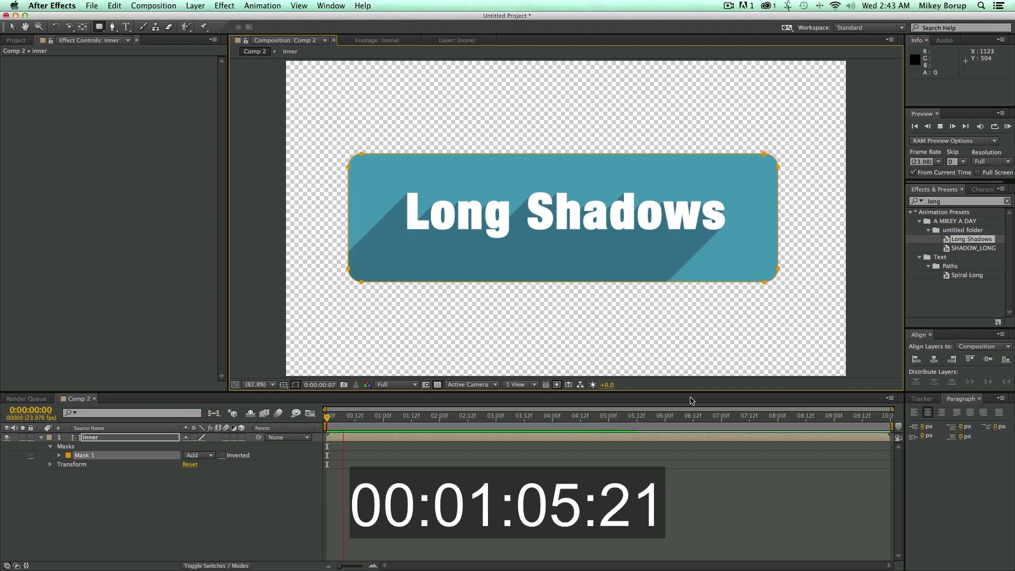
pyautogui.press('space')
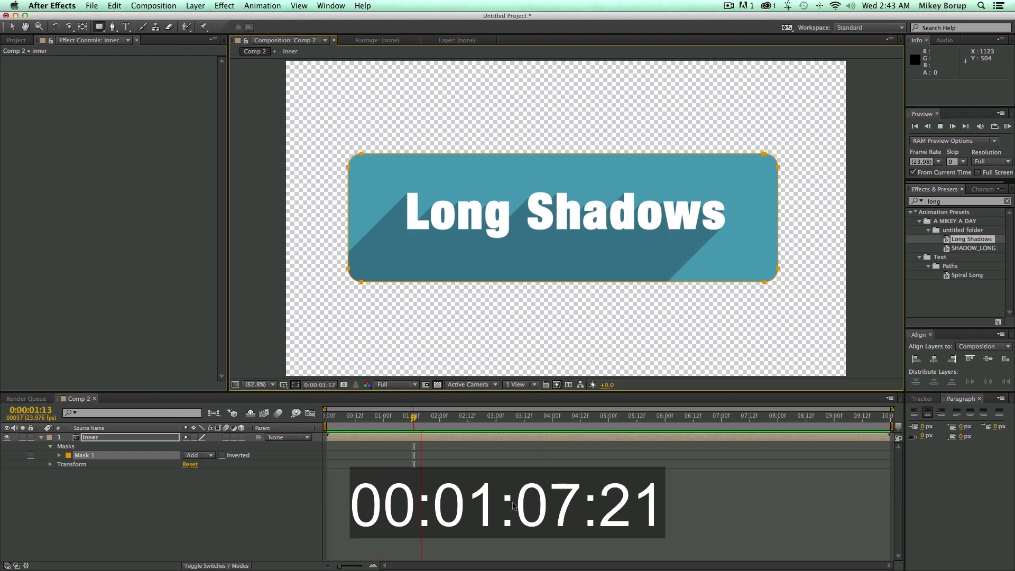
# Step: Create a white 1280 × 720 px solid and place it beneath the masked inner layer as the background
pyautogui.press('super+y')
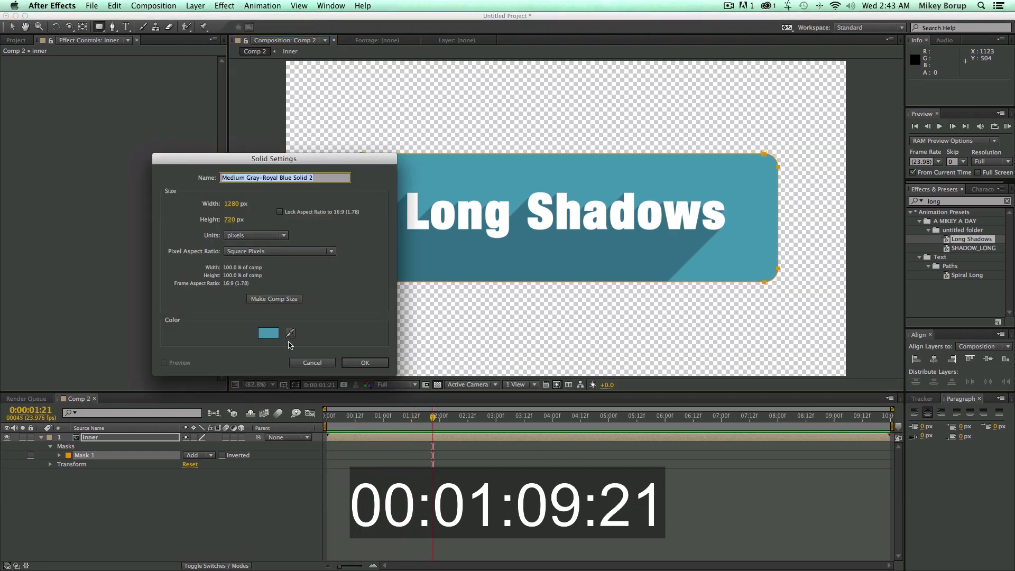
pyautogui.click(274, 333)
pyautogui.moveTo(172, 259); pyautogui.dragTo(13, 230)
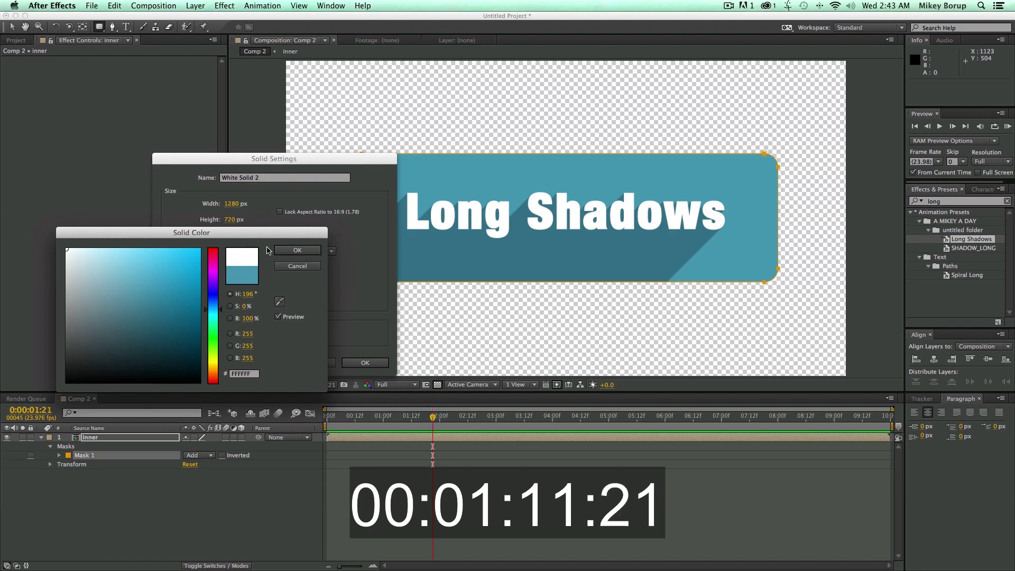
pyautogui.click(297, 250)
pyautogui.click(365, 363)
pyautogui.moveTo(111, 437); pyautogui.dragTo(111, 481)
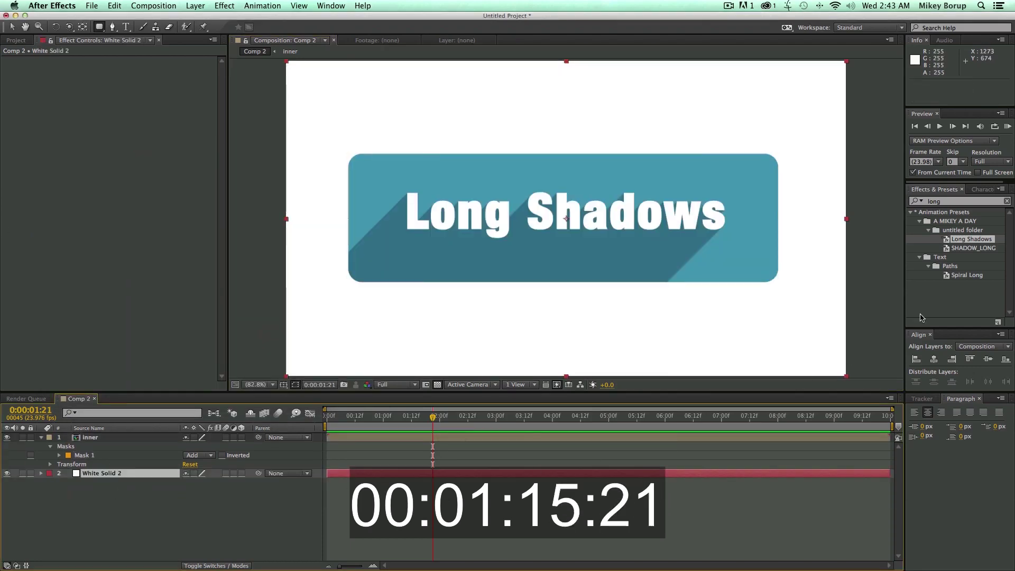
# Step: Pre-compose the masked inner layer and apply the Long Shadows preset to the resulting layer
pyautogui.click(393, 437)
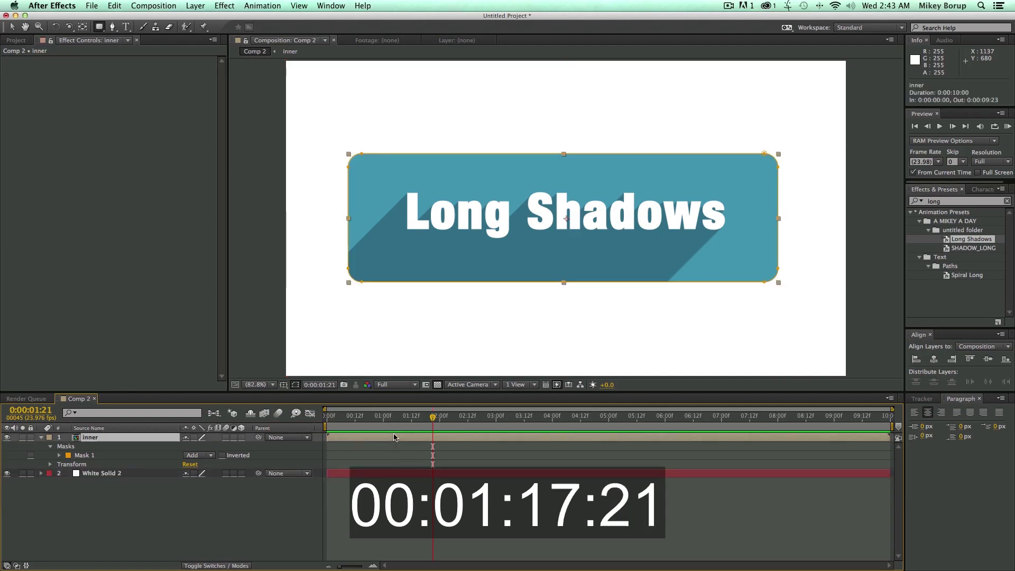
pyautogui.press('super+shift+c')
pyautogui.press('Return')
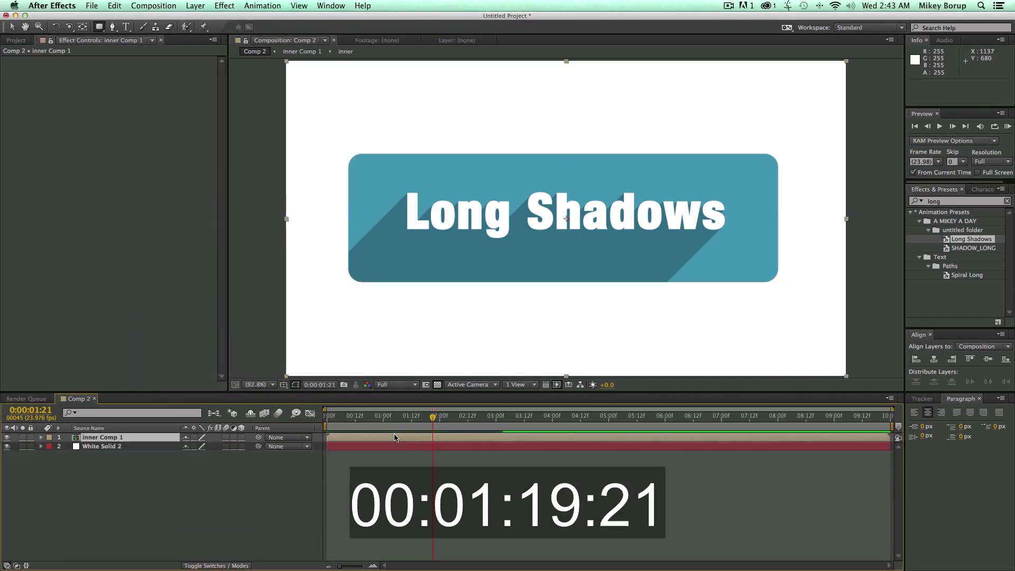
pyautogui.moveTo(949, 241); pyautogui.dragTo(730, 236)
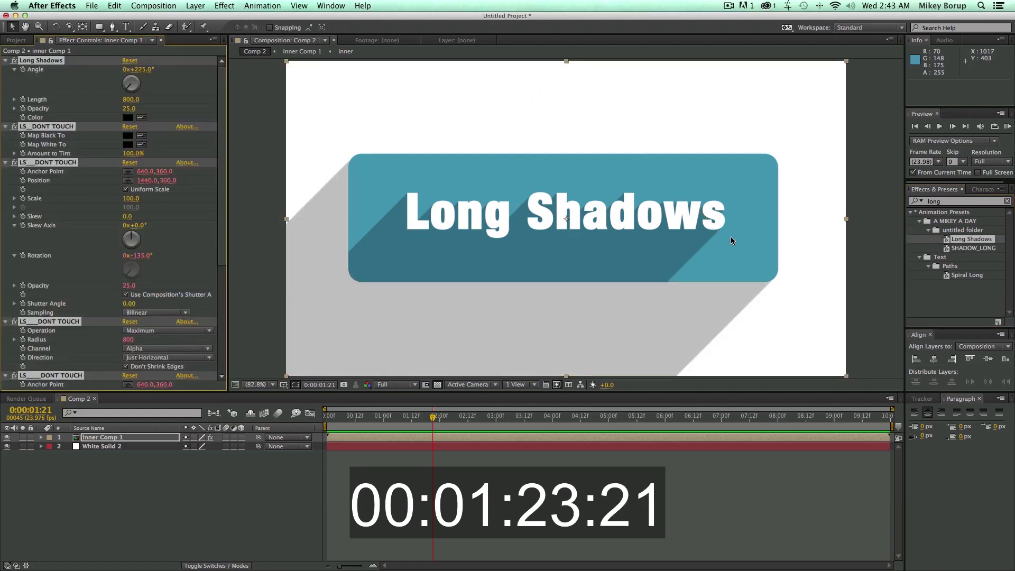
# Step: Create an adjustment layer on top of Comp 2's other layers and give it a full-frame elliptical mask
pyautogui.moveTo(441, 422); pyautogui.dragTo(317, 423)
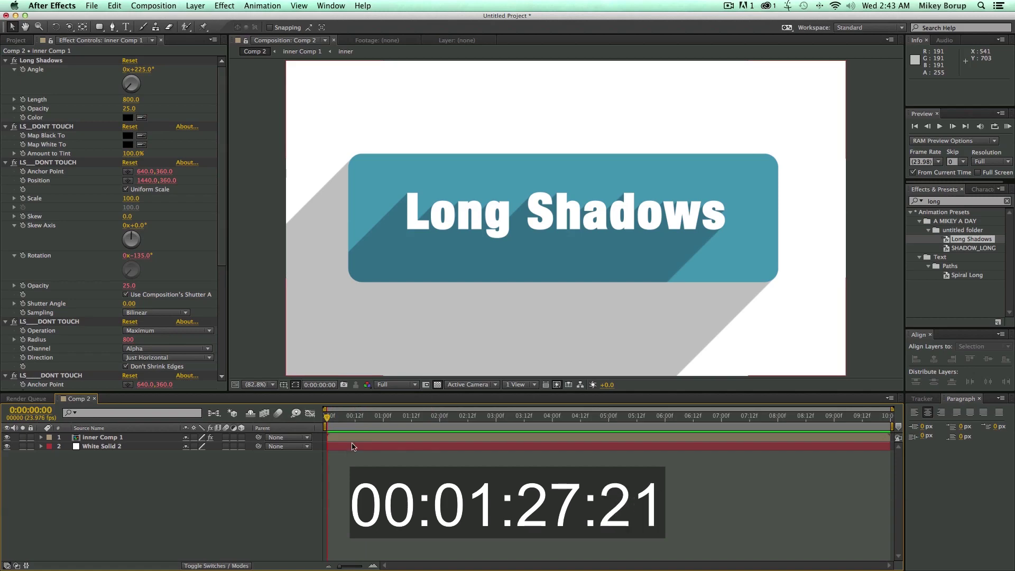
pyautogui.click(195, 5)
pyautogui.moveTo(249, 20)
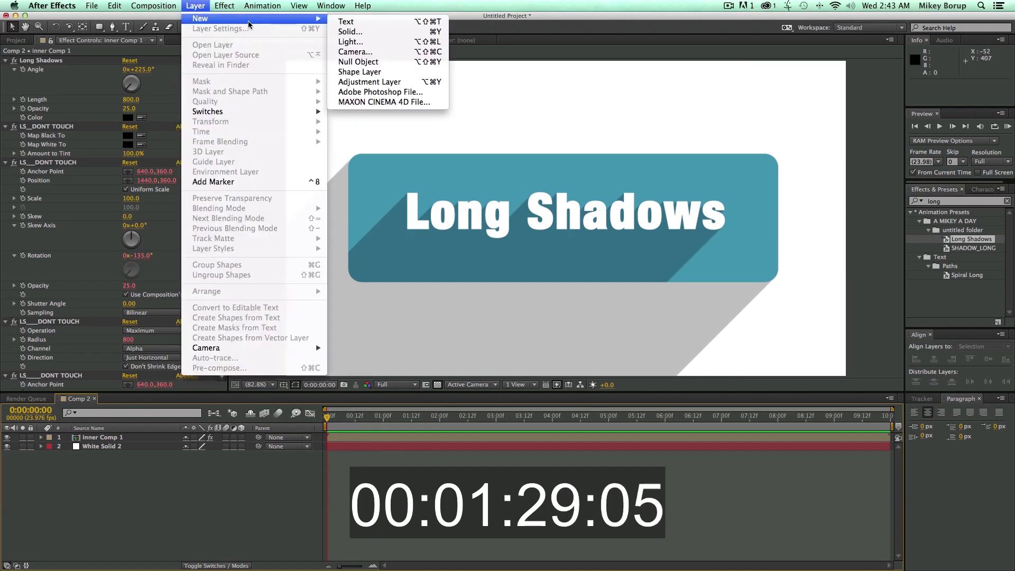
pyautogui.click(393, 83)
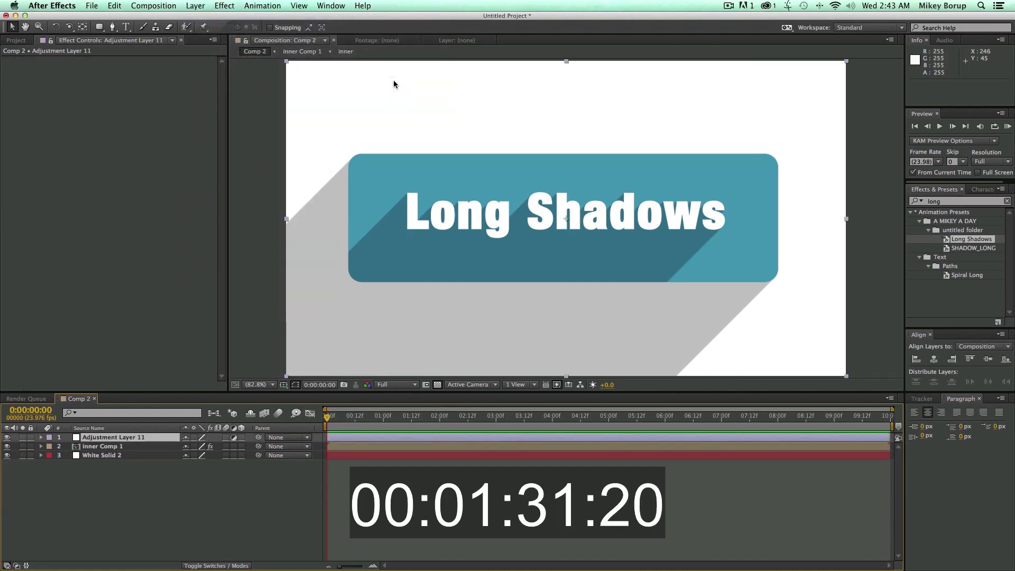
pyautogui.click(223, 5)
pyautogui.click(144, 91)
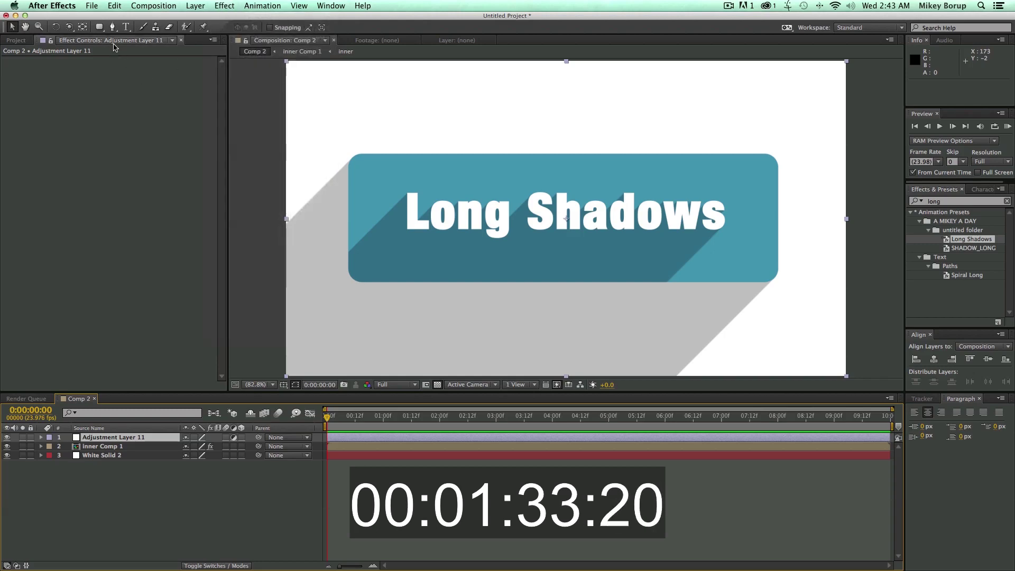
pyautogui.moveTo(99, 26); pyautogui.dragTo(136, 49)
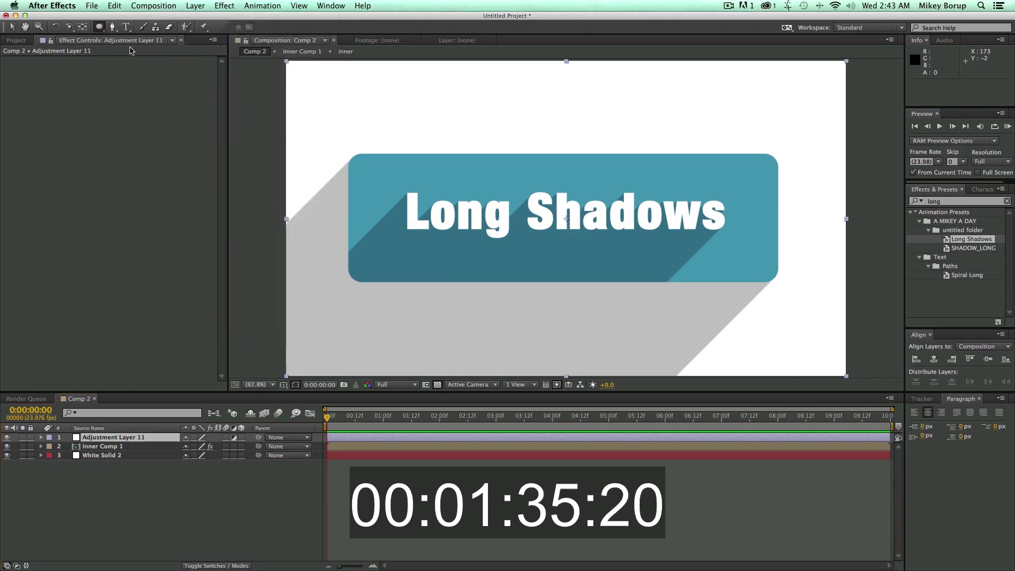
pyautogui.doubleClick(99, 26)
# Step: Apply the Exposure color correction effect to the adjustment layer and set its exposure to -1.18
pyautogui.click(227, 7)
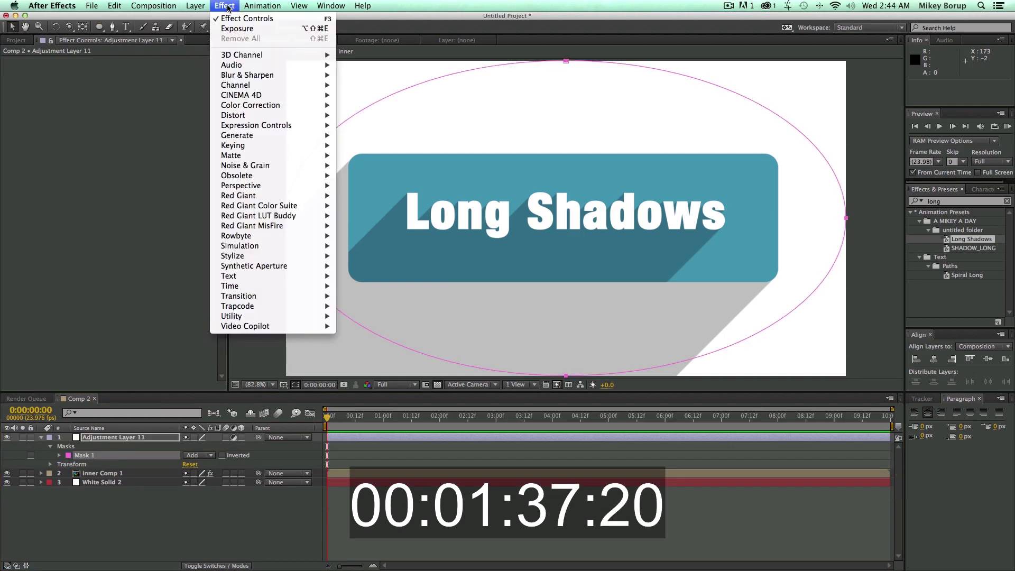
pyautogui.moveTo(265, 106)
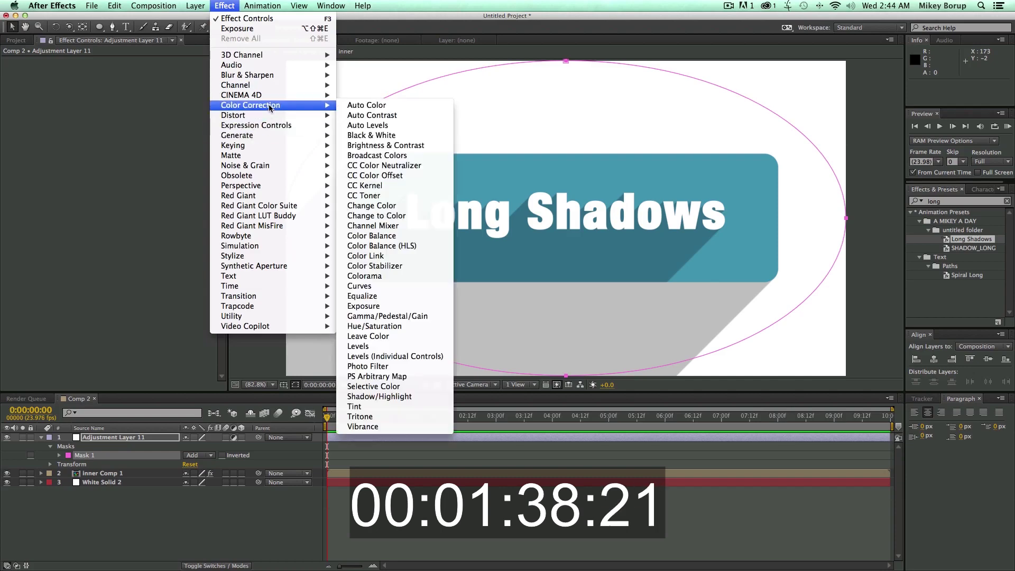
pyautogui.click(380, 306)
pyautogui.moveTo(130, 88); pyautogui.dragTo(70, 89)
# Step: Invert the adjustment layer's elliptical mask and set its feather to 150 pixels to form a soft vignette
pyautogui.press('f')
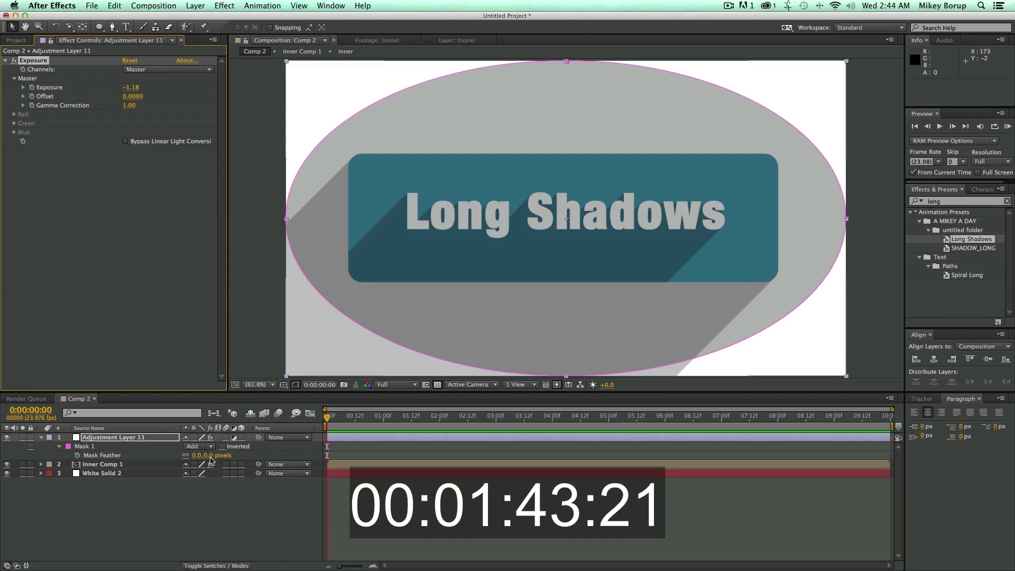
pyautogui.click(222, 446)
pyautogui.moveTo(207, 455); pyautogui.dragTo(281, 459)
# Step: Copy the vignette adjustment layer into the inner Comp 1 composition above the inner layer
pyautogui.click(117, 437)
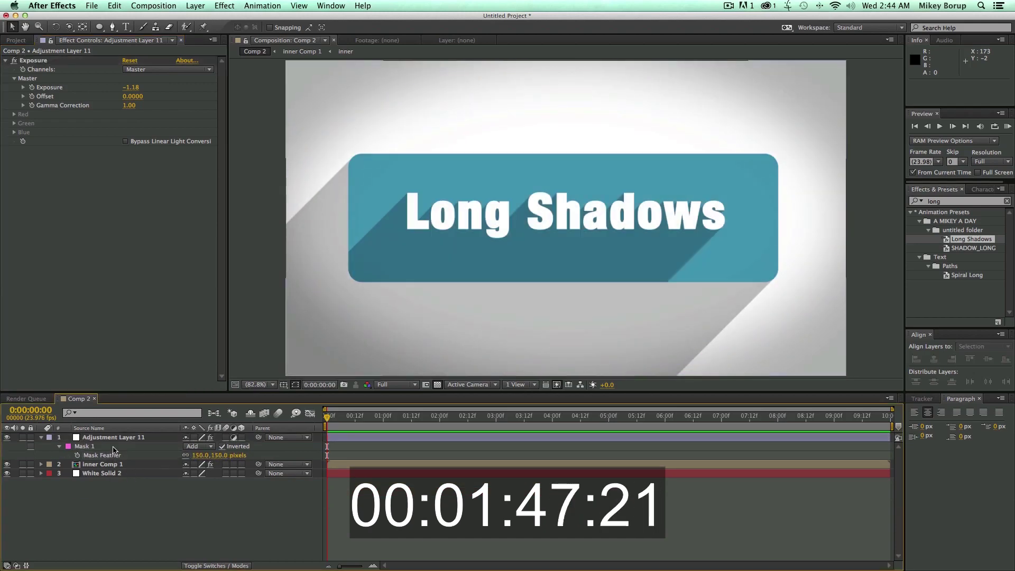
pyautogui.doubleClick(338, 464)
pyautogui.press('super+v')
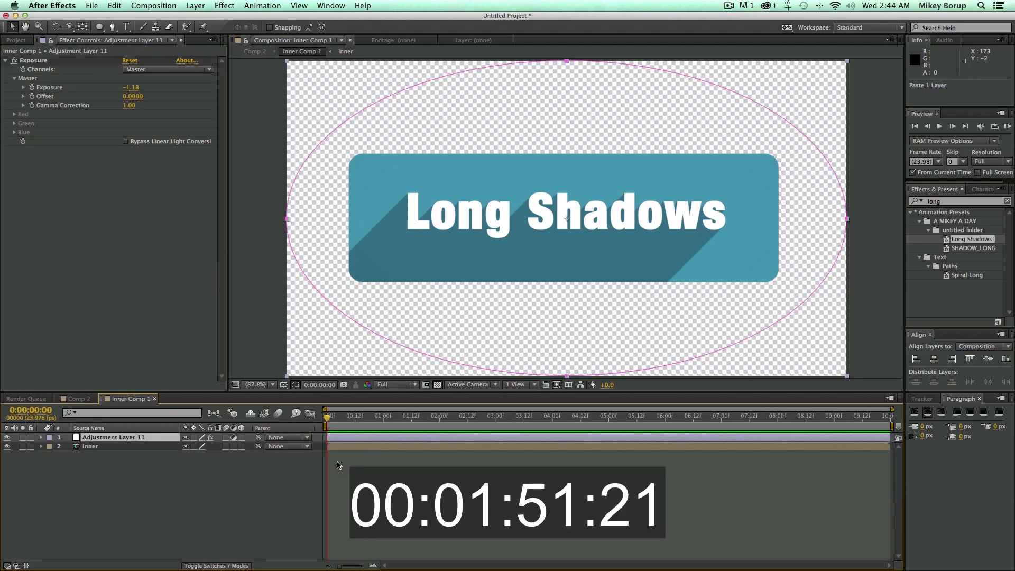
# Step: Scale the pasted adjustment layer to 79% and pull its mask's top and bottom points in to the blue panel's edges
pyautogui.press('s')
pyautogui.moveTo(190, 450); pyautogui.dragTo(185, 447)
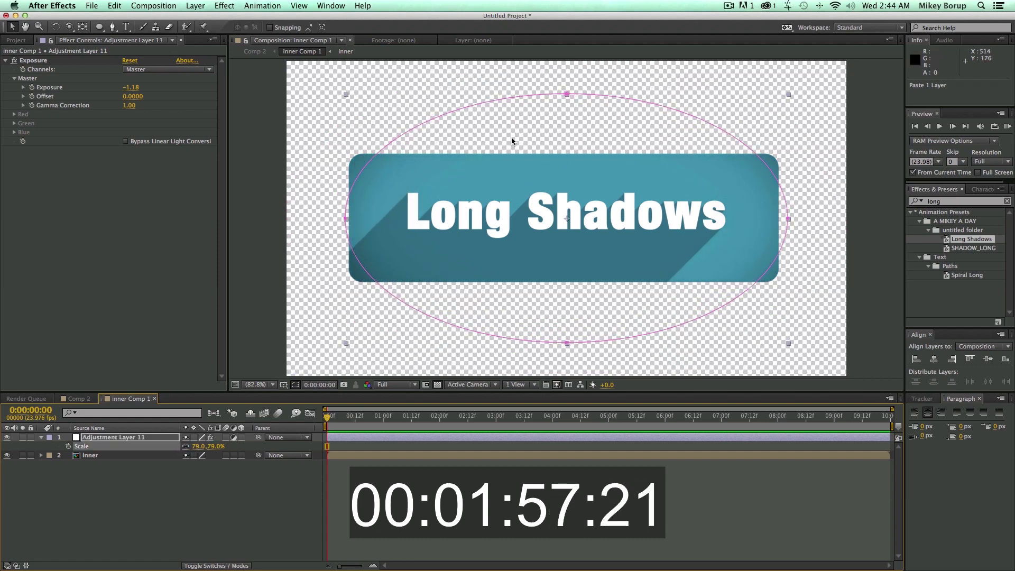
pyautogui.moveTo(566, 95); pyautogui.dragTo(566, 161)
pyautogui.moveTo(566, 342); pyautogui.dragTo(570, 282)
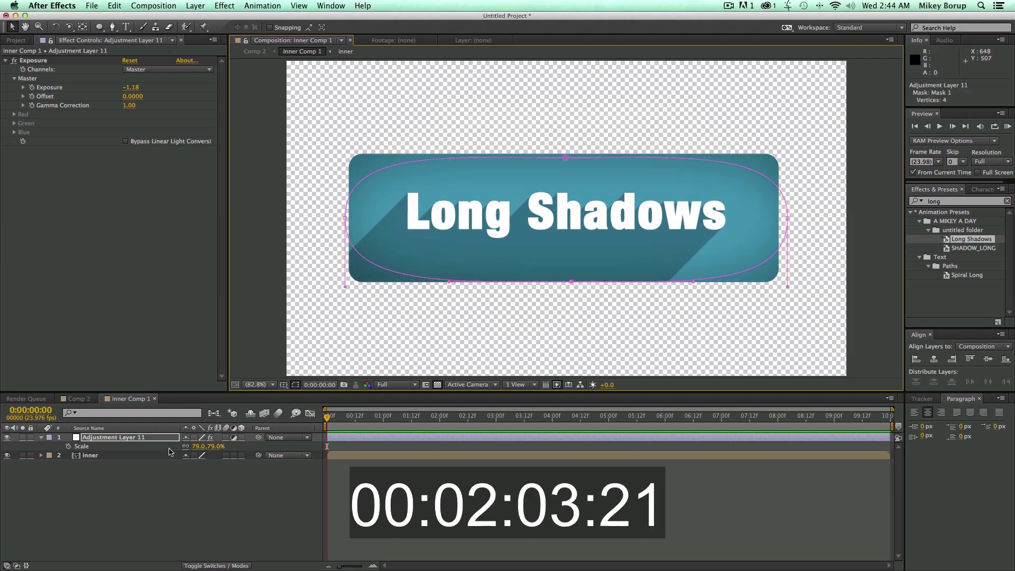
# Step: Return to Comp 2 and preview the badge with both vignettes
pyautogui.click(76, 398)
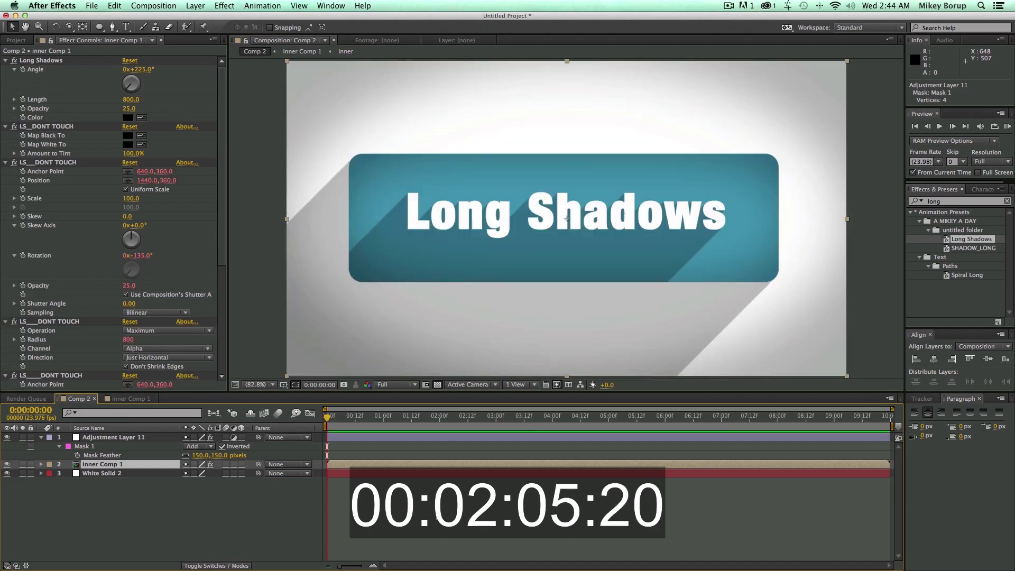
pyautogui.press('F2')
pyautogui.press('KP_0')
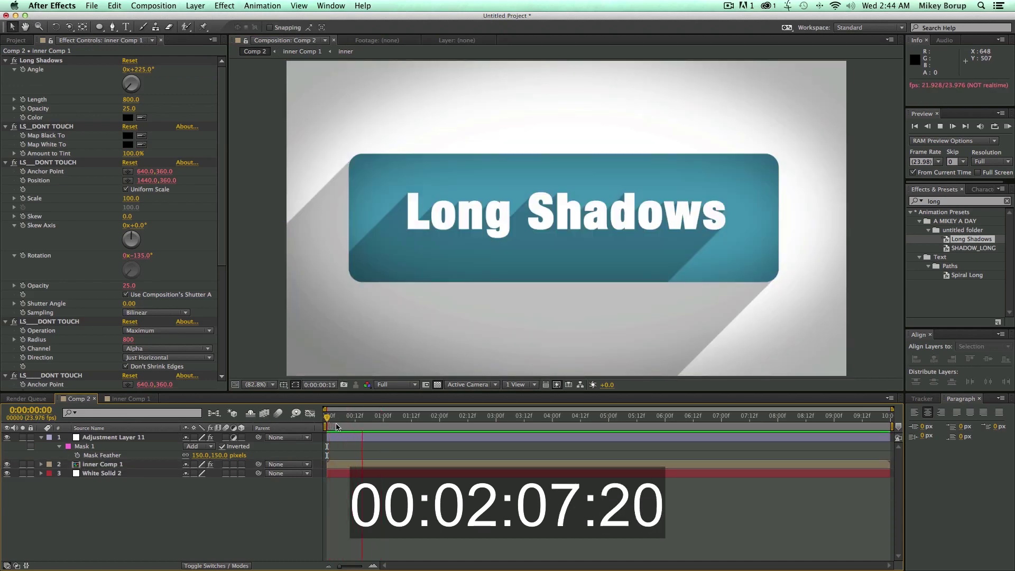
# Step: Open the nested inner composition and enable per-character 3D on the Long Shadows text layer
pyautogui.click(107, 465)
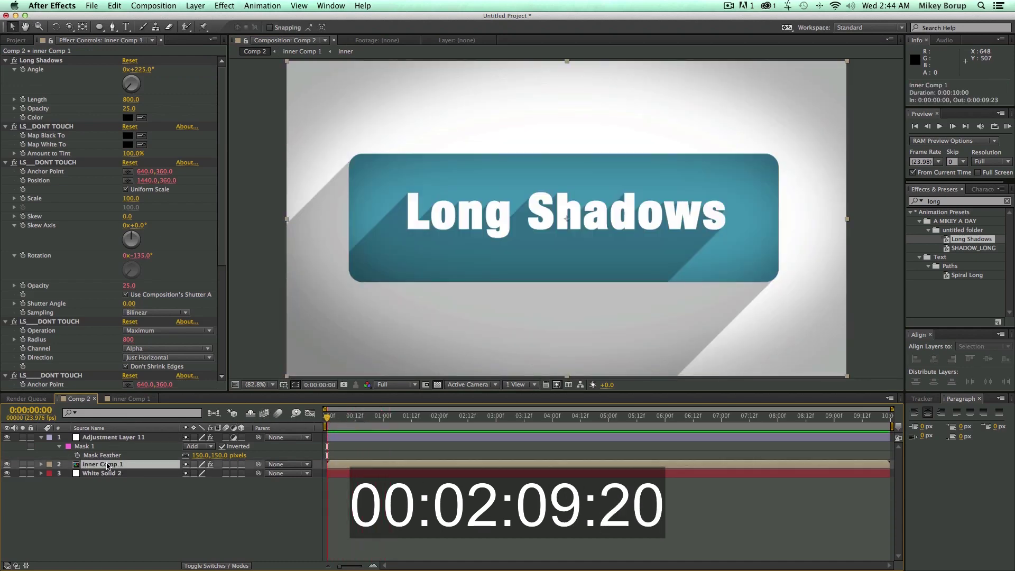
pyautogui.doubleClick(108, 464)
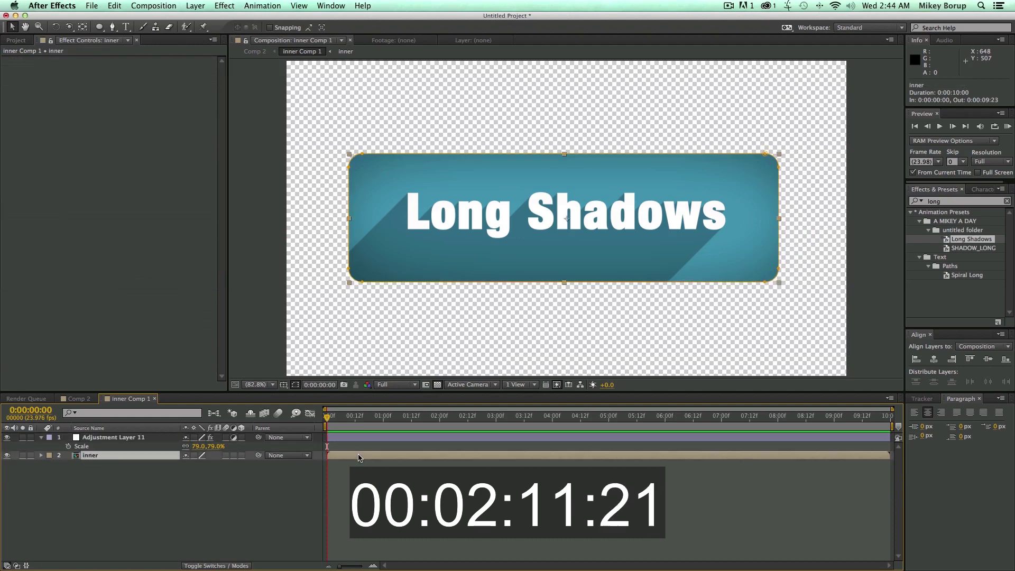
pyautogui.doubleClick(362, 455)
pyautogui.click(114, 438)
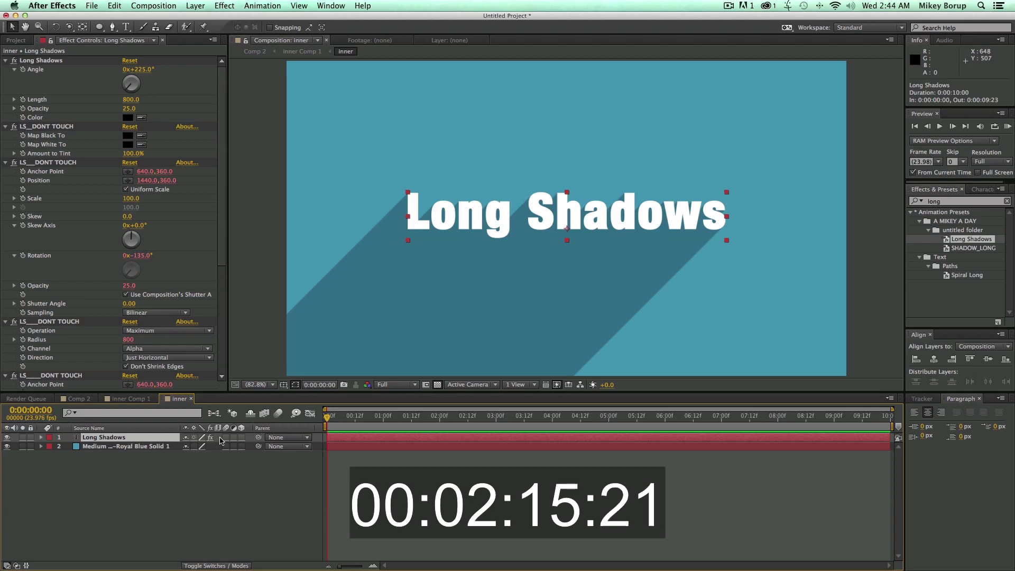
pyautogui.click(40, 438)
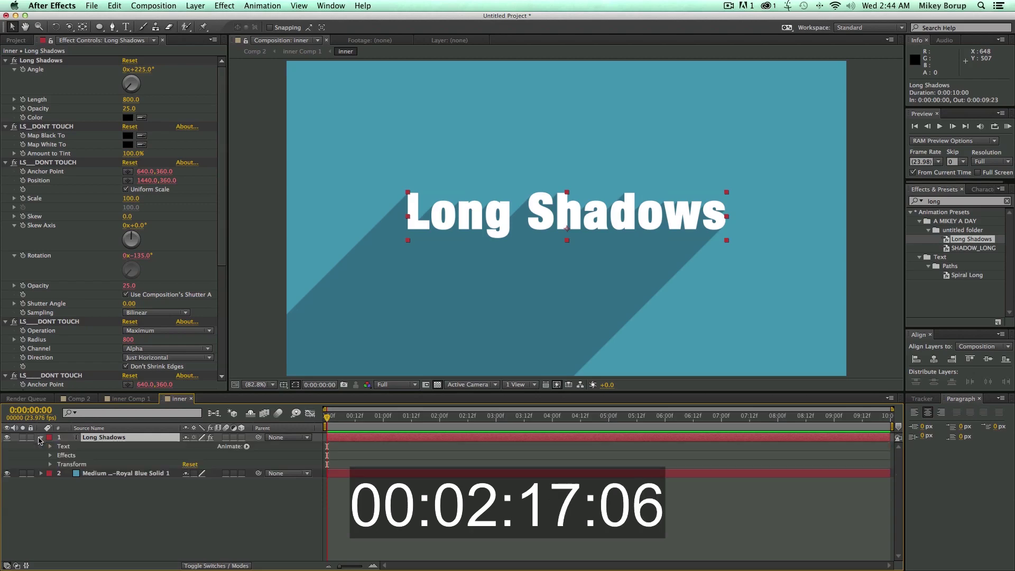
pyautogui.click(246, 447)
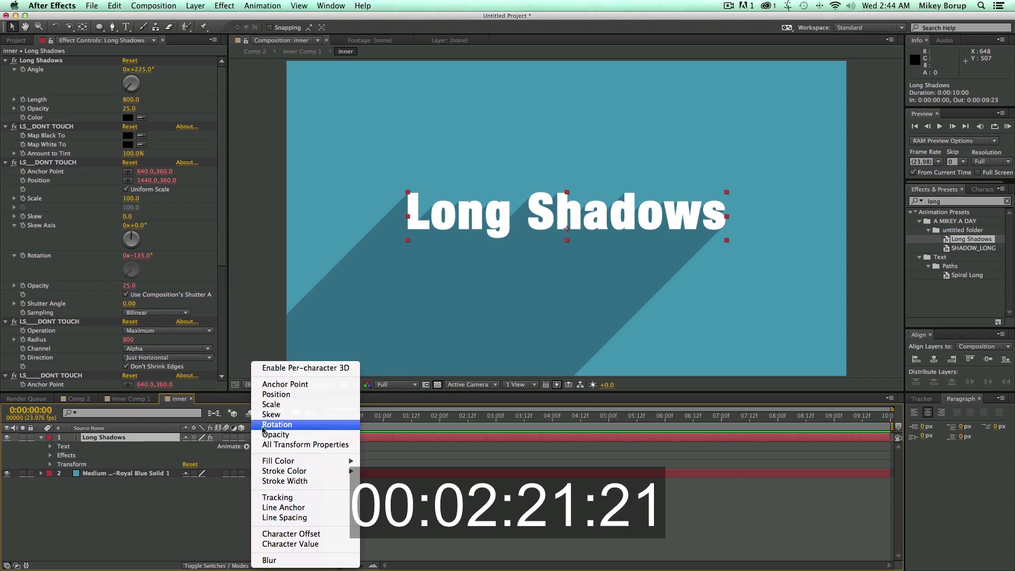
pyautogui.click(305, 368)
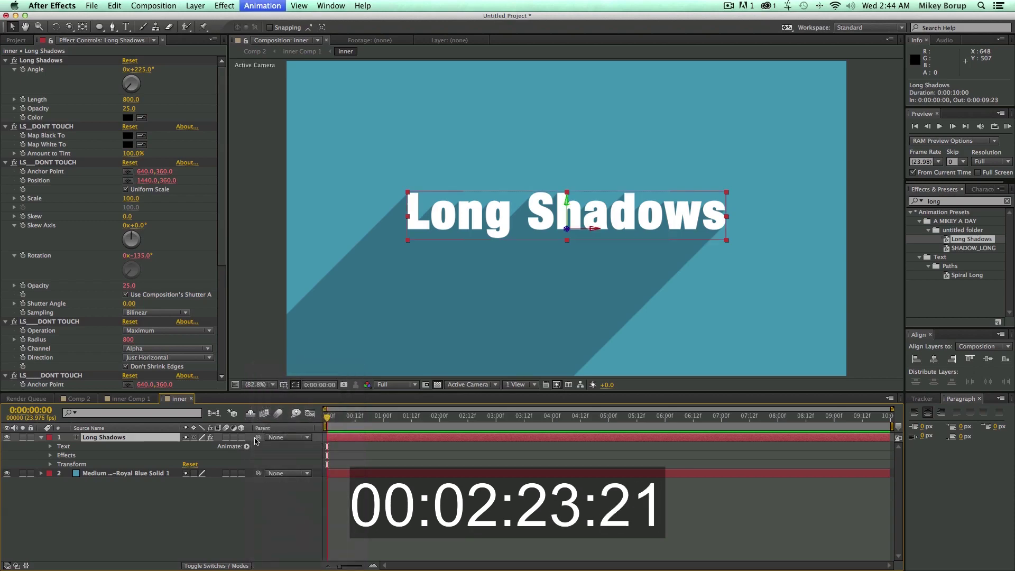
# Step: Add a Scale animator to the title text and set its scale to 0% on all axes
pyautogui.click(246, 447)
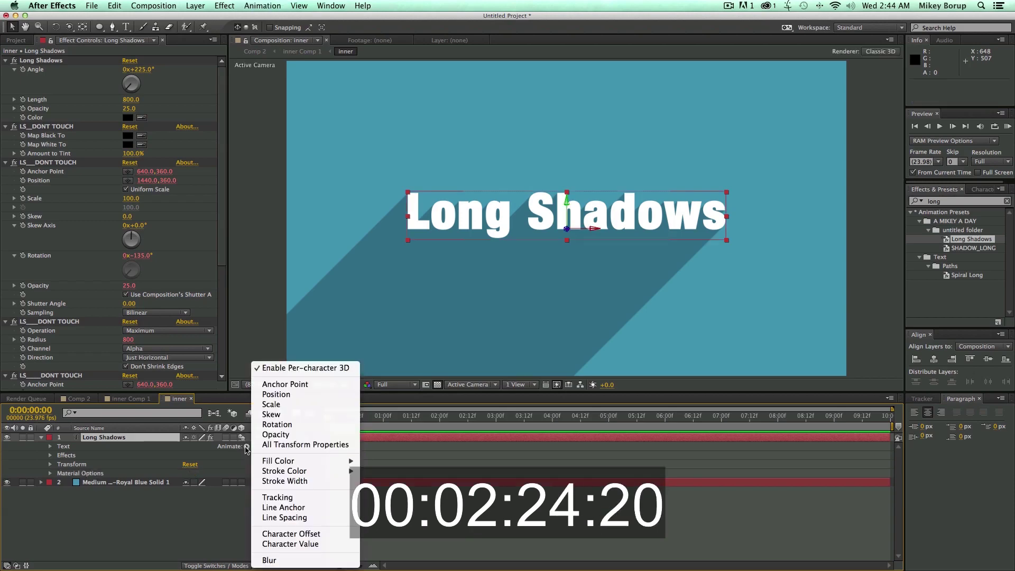
pyautogui.click(282, 404)
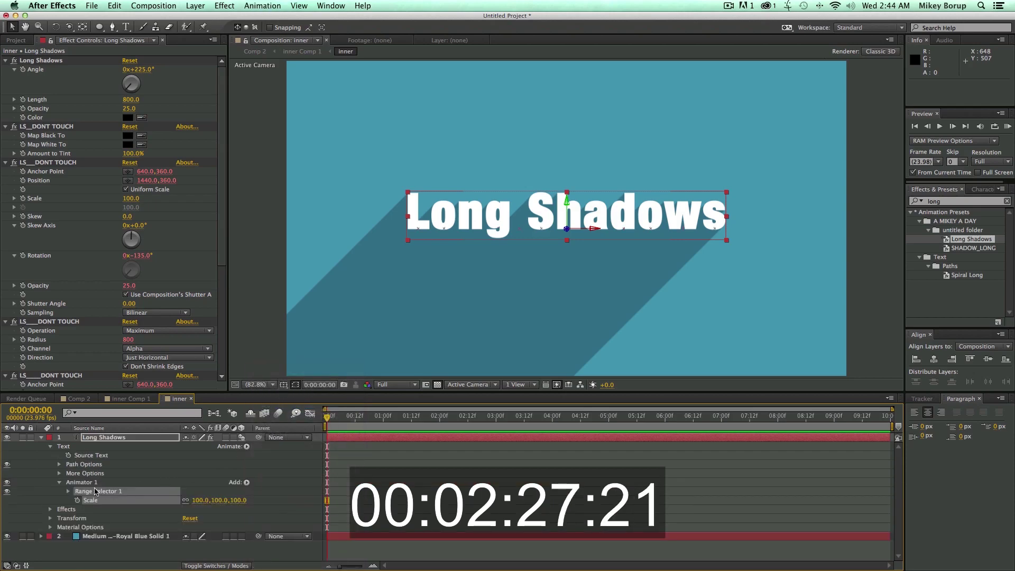
pyautogui.click(199, 500)
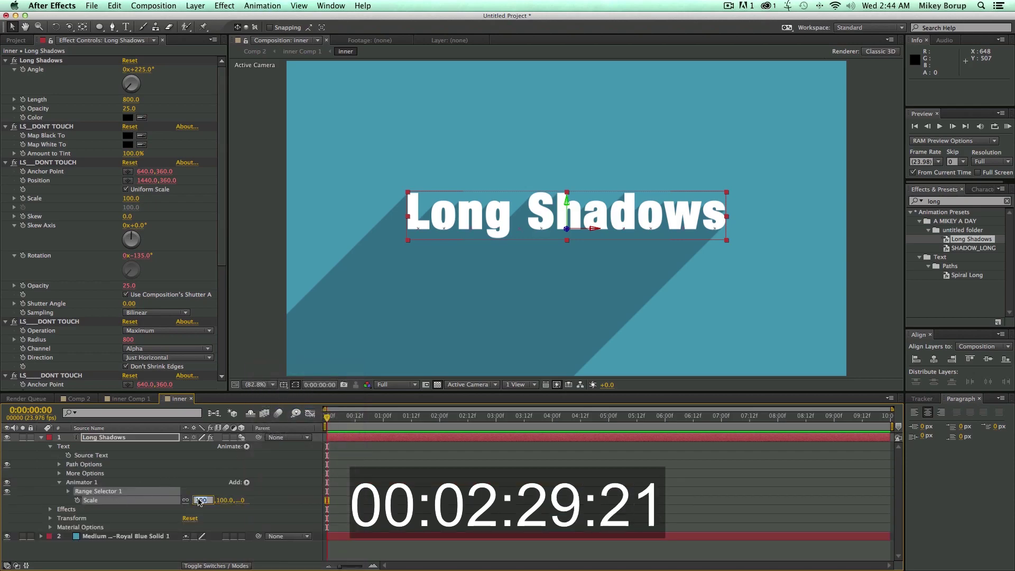
pyautogui.write('0')
pyautogui.press('Return')
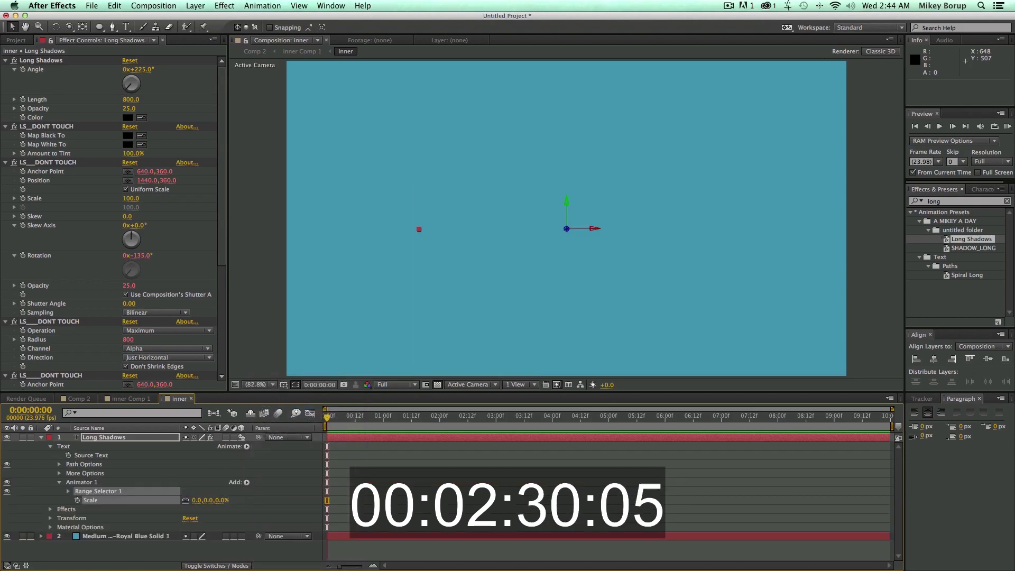
# Step: Keyframe the range selector's Start from 0% at 0:00:00:12 to 100% at 0:00:02:16, and preview the text reveal
pyautogui.click(68, 491)
pyautogui.moveTo(186, 500)
pyautogui.mouseDown()
pyautogui.moveTo(241, 505)
pyautogui.moveTo(183, 503)
pyautogui.mouseUp()
pyautogui.click(355, 416)
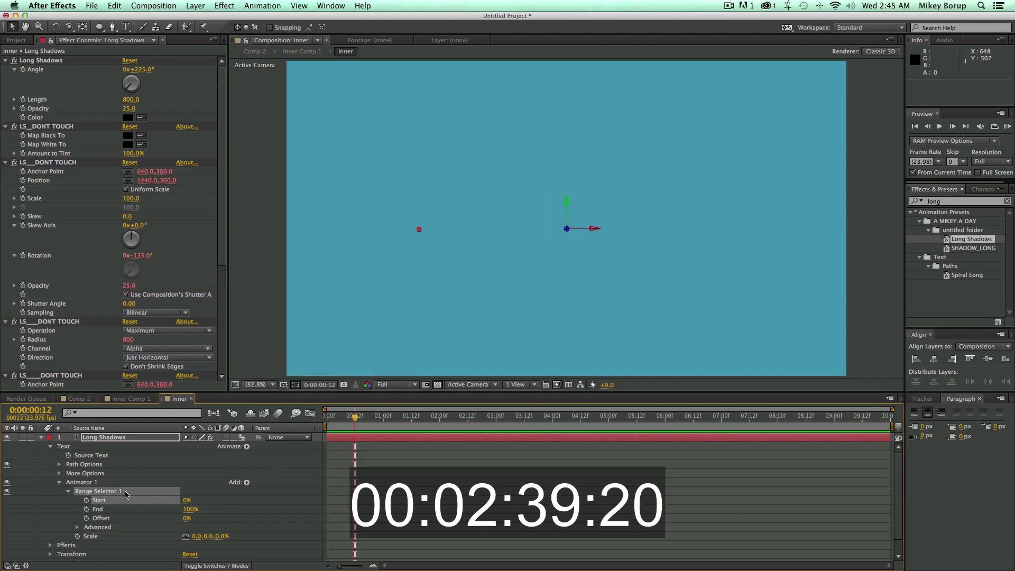
pyautogui.click(86, 500)
pyautogui.press('space')
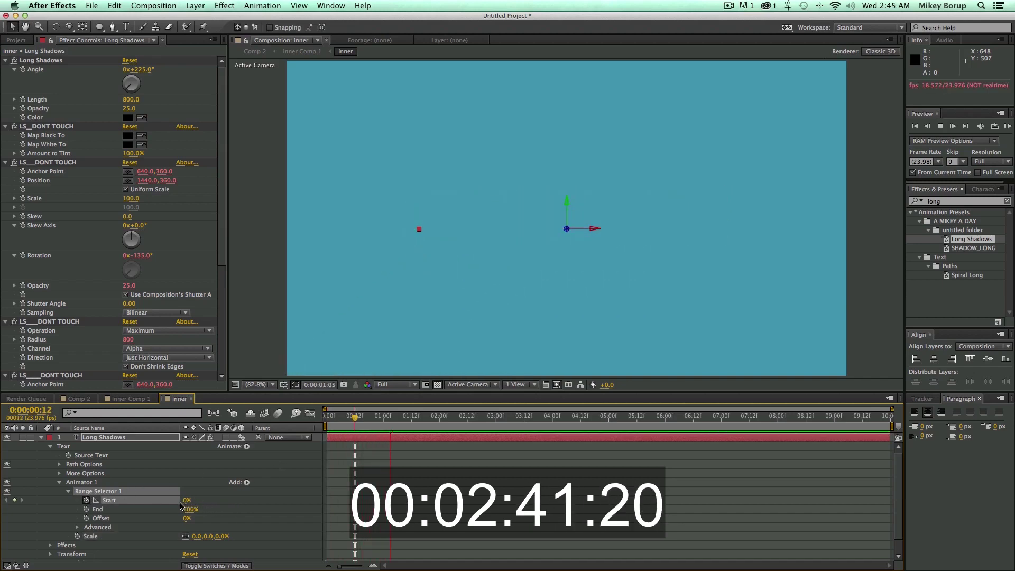
pyautogui.moveTo(184, 505); pyautogui.dragTo(261, 505)
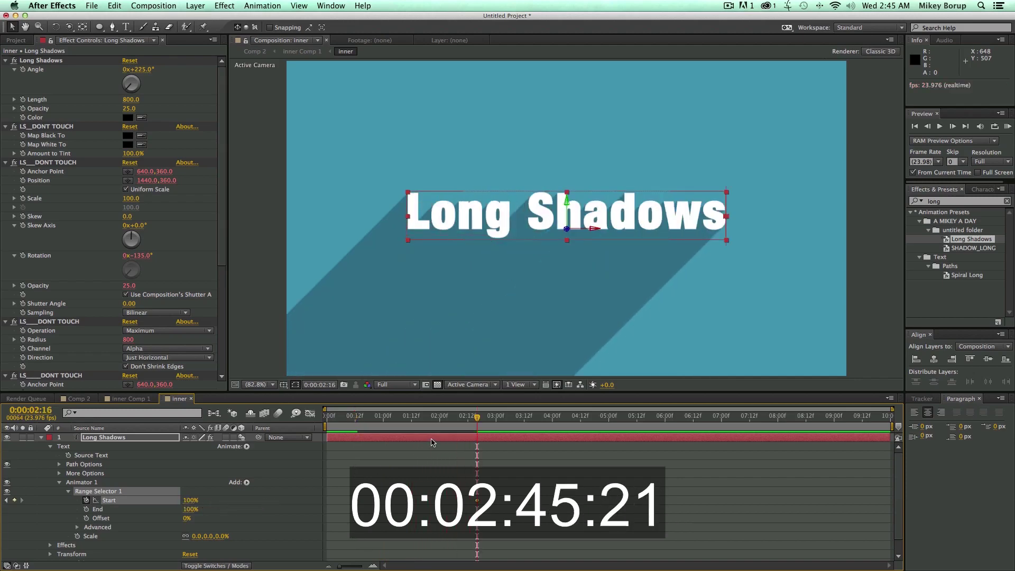
pyautogui.click(332, 419)
pyautogui.press('space')
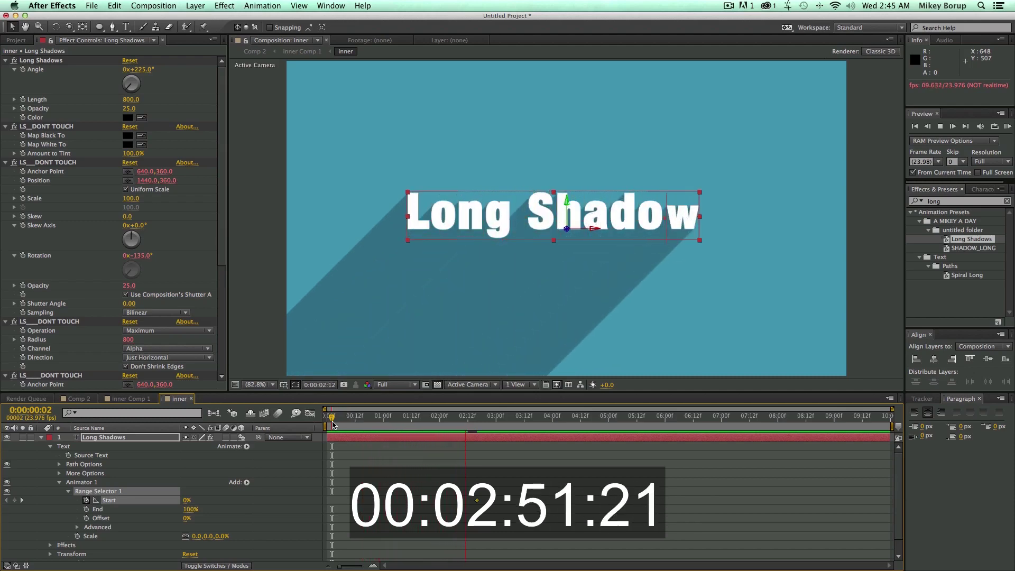
# Step: In Comp 2, add a 100% Scale keyframe to the inner Comp 1 layer at 0:00:00:11
pyautogui.click(139, 399)
pyautogui.moveTo(366, 423); pyautogui.dragTo(353, 421)
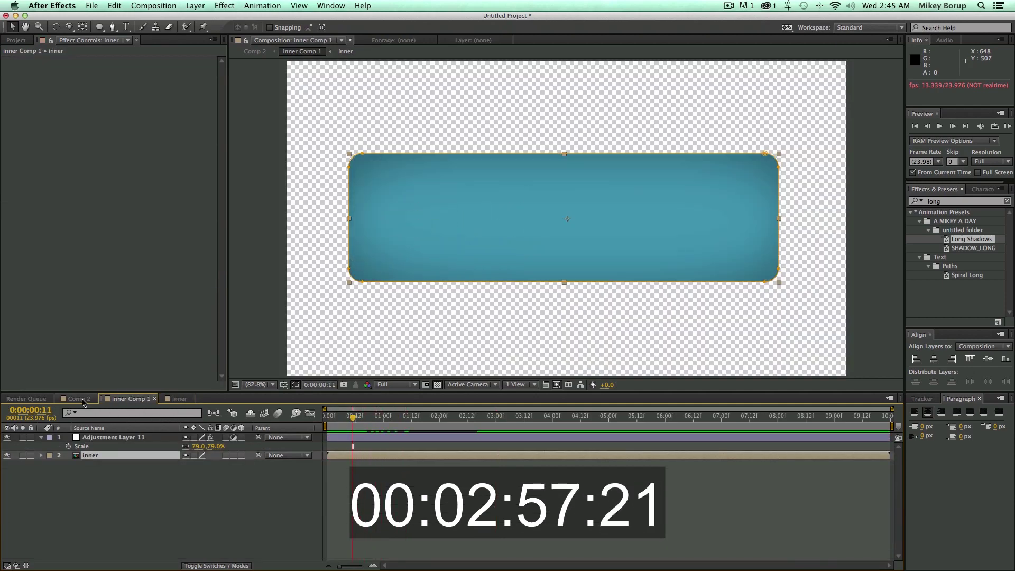
pyautogui.click(82, 400)
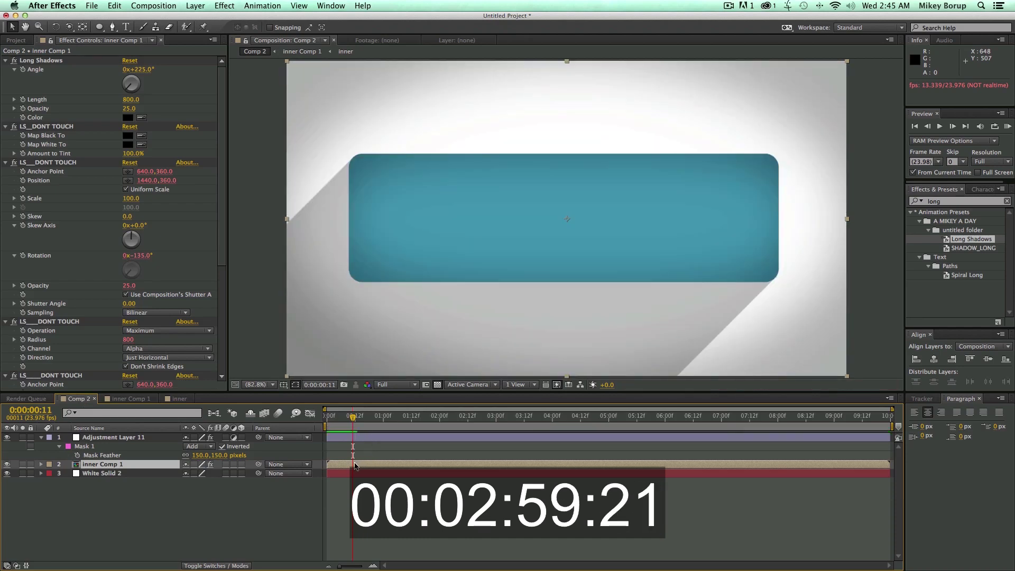
pyautogui.press('s')
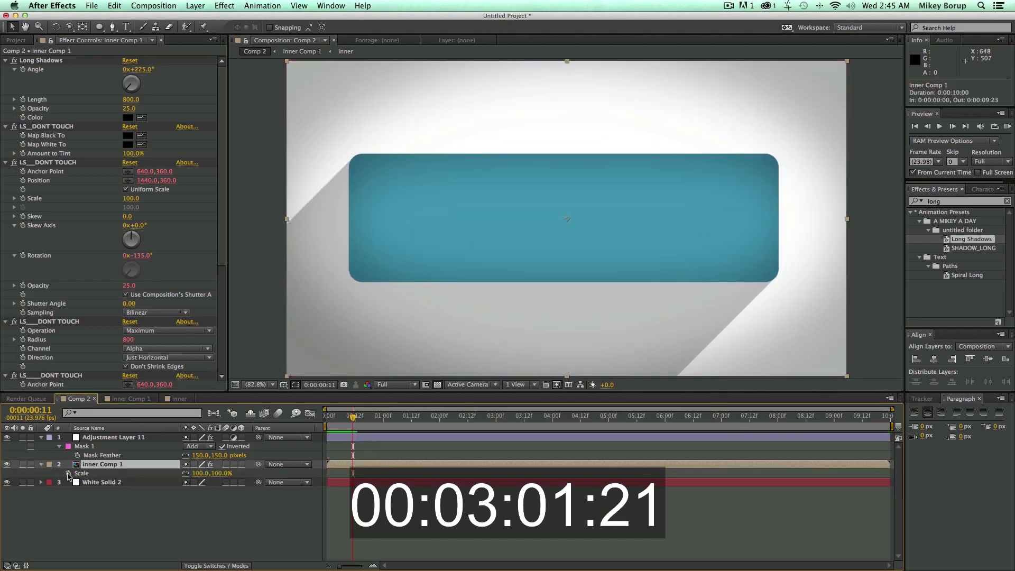
pyautogui.click(93, 474)
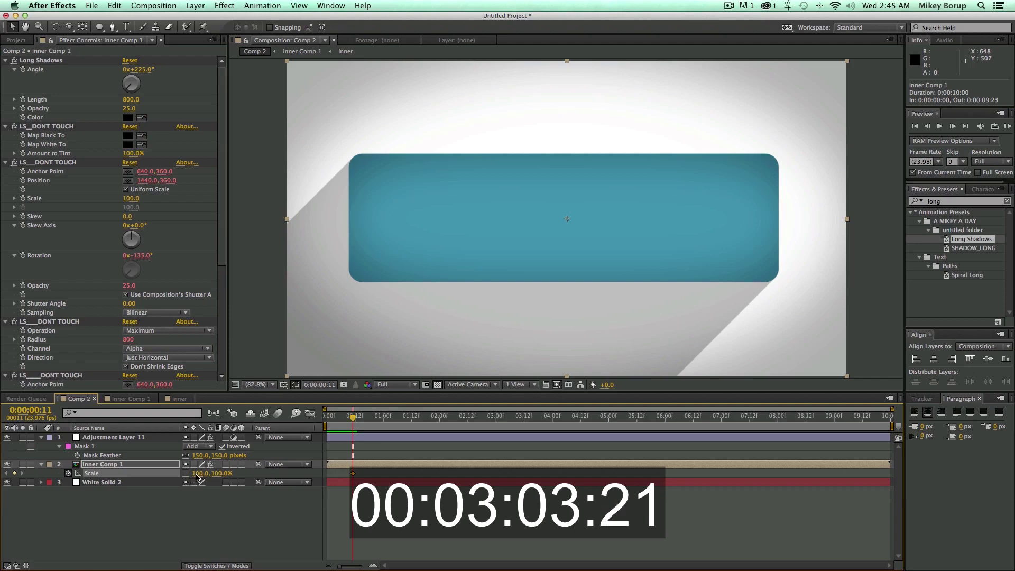
# Step: Keyframe the inner Comp 1 layer's scale at 0:00:00:04 to 0% width and 100% height
pyautogui.press('pageup')
pyautogui.press('pageup')
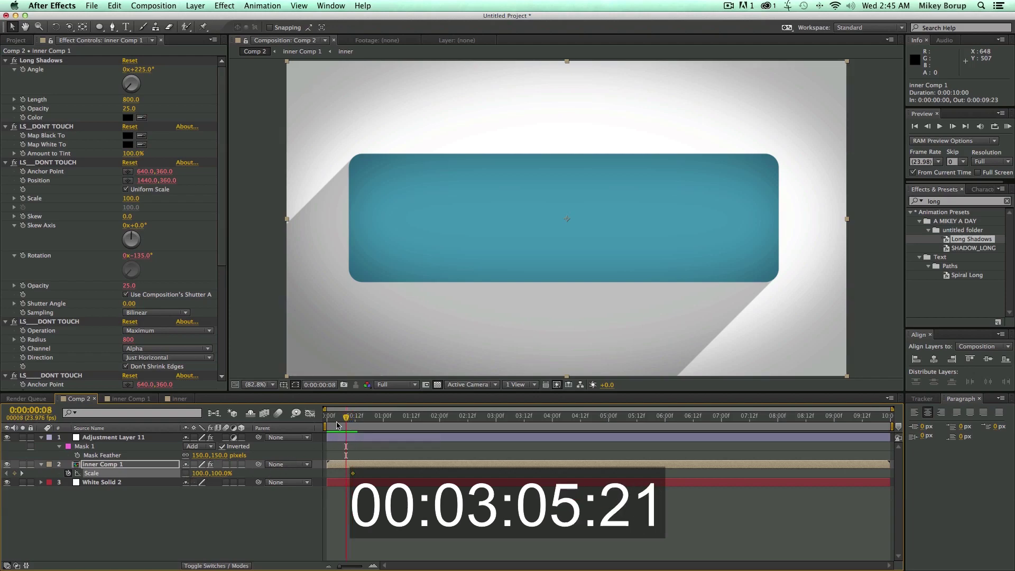
pyautogui.click(338, 424)
pyautogui.moveTo(221, 475); pyautogui.dragTo(171, 475)
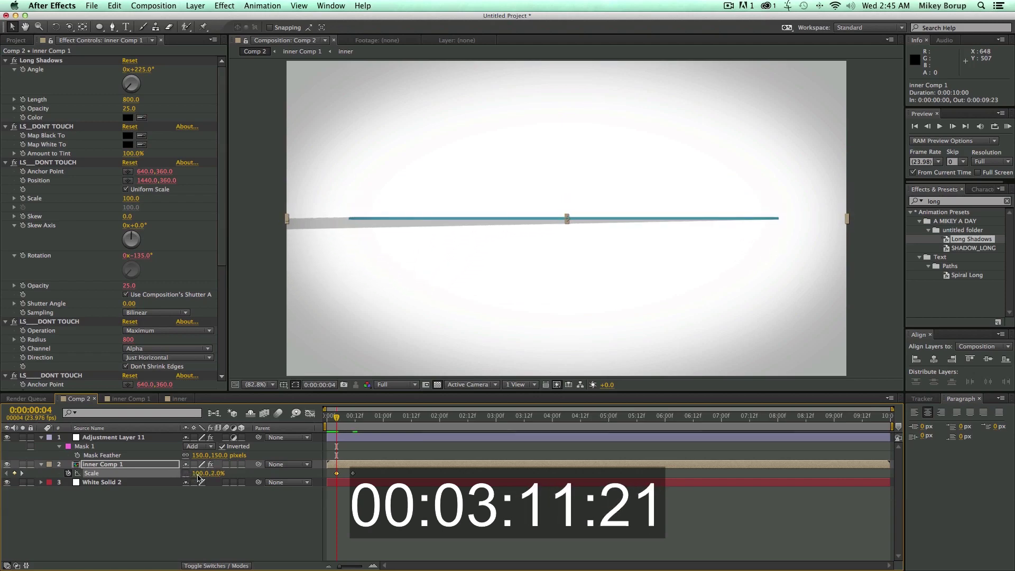
pyautogui.press('super+z')
pyautogui.moveTo(199, 474); pyautogui.dragTo(168, 469)
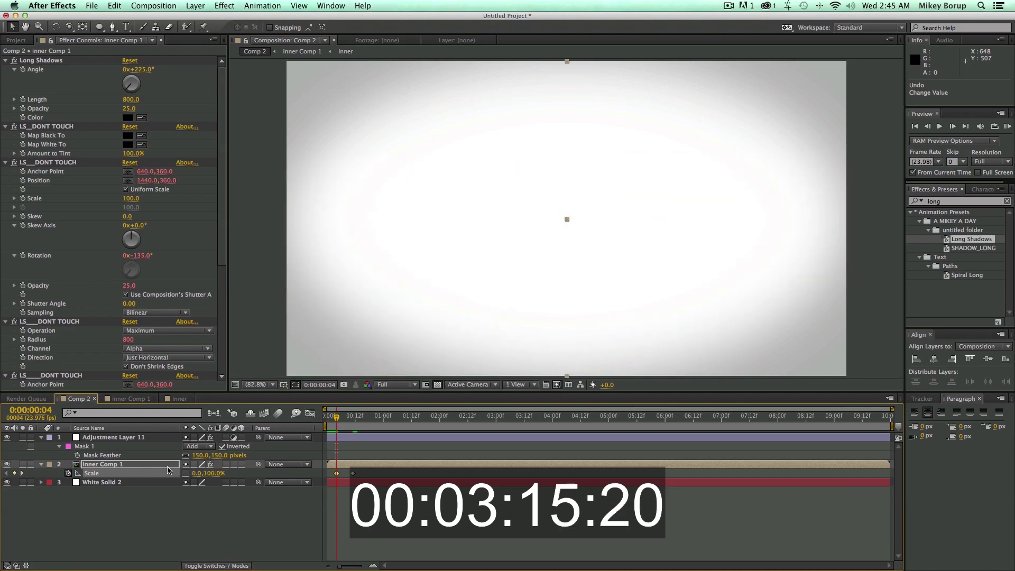
# Step: Undo the 0% width scale keyframe on the inner Comp 1 layer and go to its keyframe at 0:00:00:11
pyautogui.press('super+z')
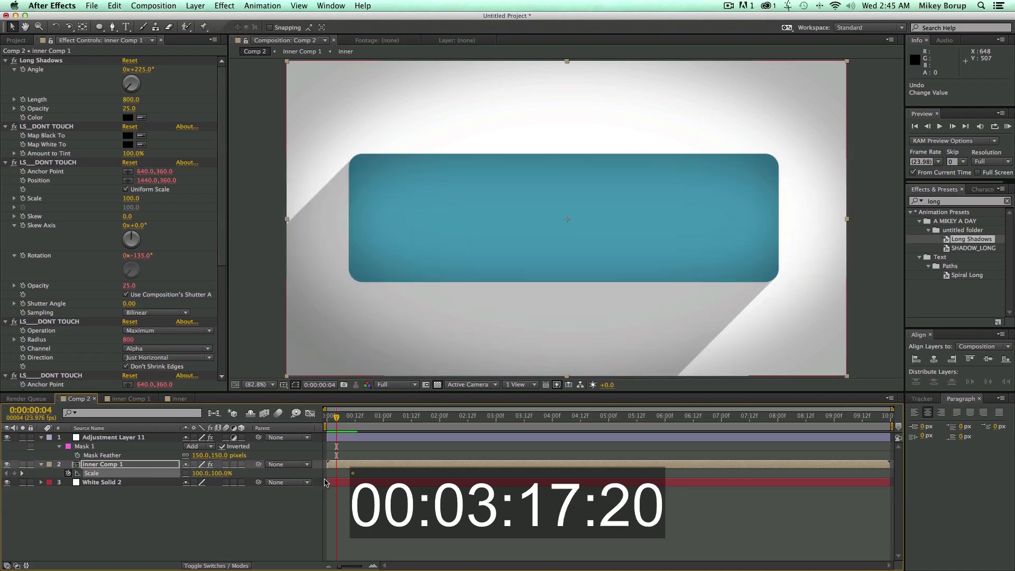
pyautogui.press('super+z')
pyautogui.press('k')
# Step: Open the inner Comp 1 composition and add a 100% Scale keyframe to its inner layer at 0:00:00:11
pyautogui.doubleClick(350, 465)
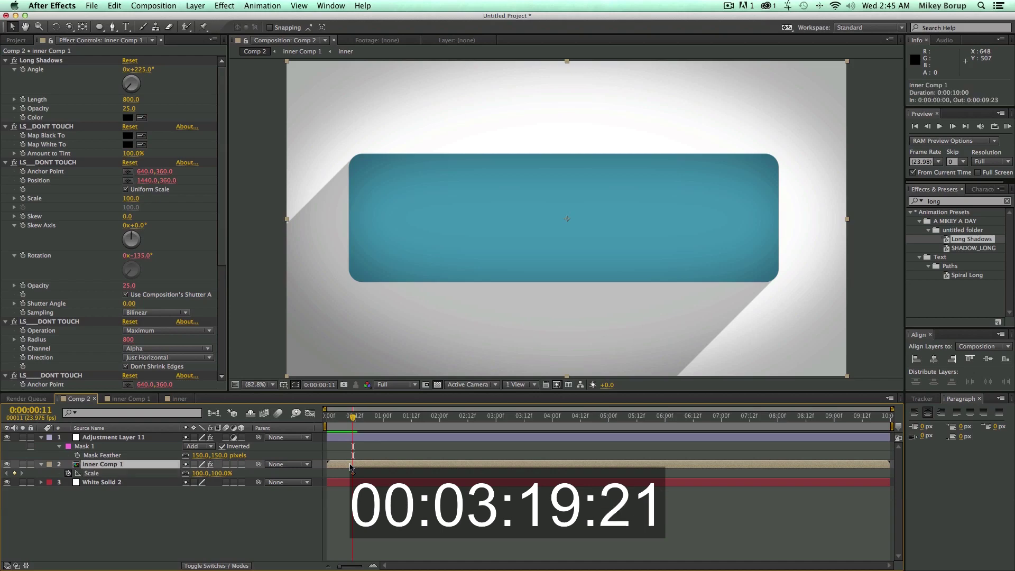
pyautogui.press('s')
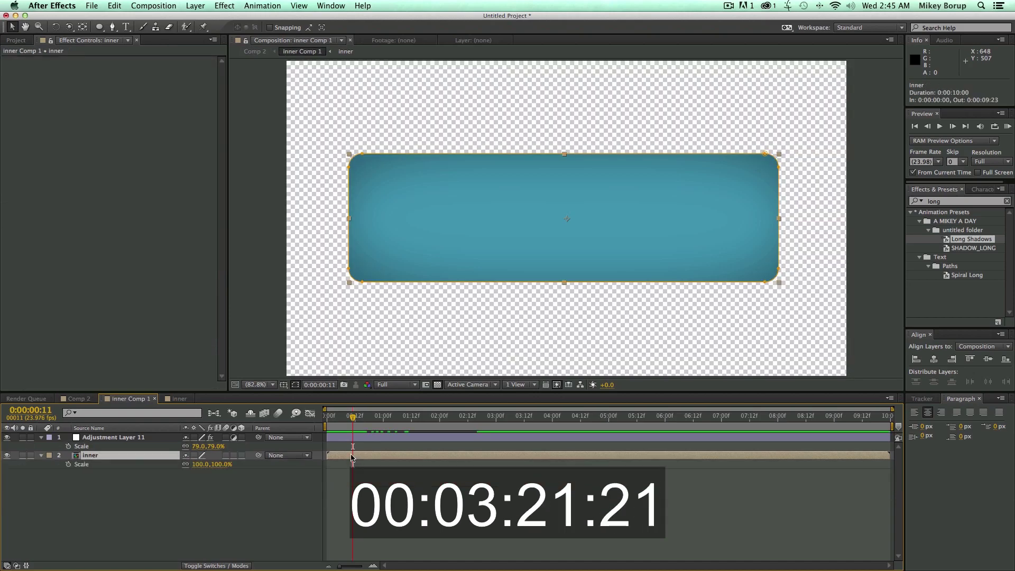
pyautogui.click(68, 465)
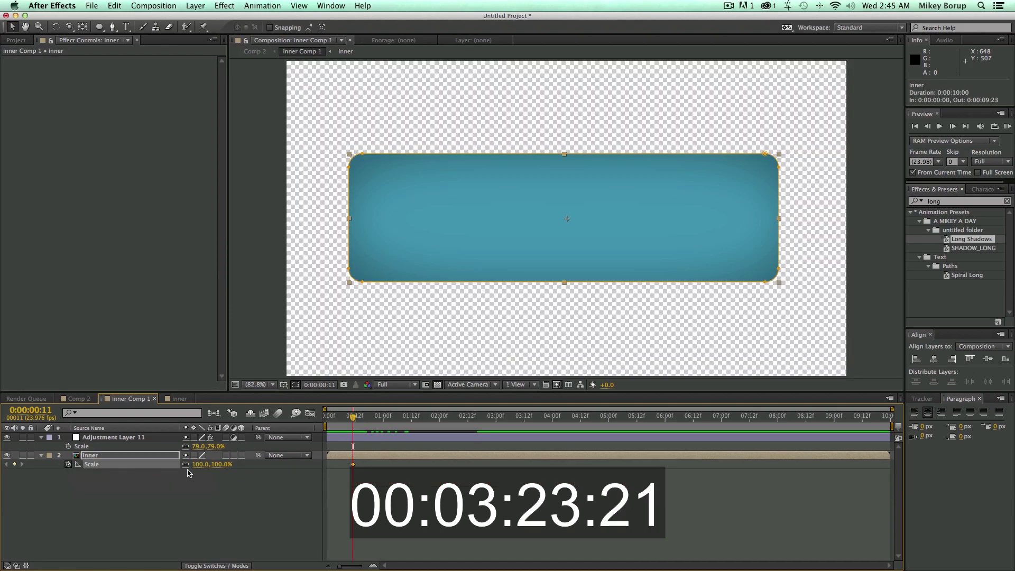
# Step: Keyframe the inner layer's scale at 0:00:00:06 to 100% width and 10% height
pyautogui.press('pageup')
pyautogui.press('pageup')
pyautogui.press('pageup')
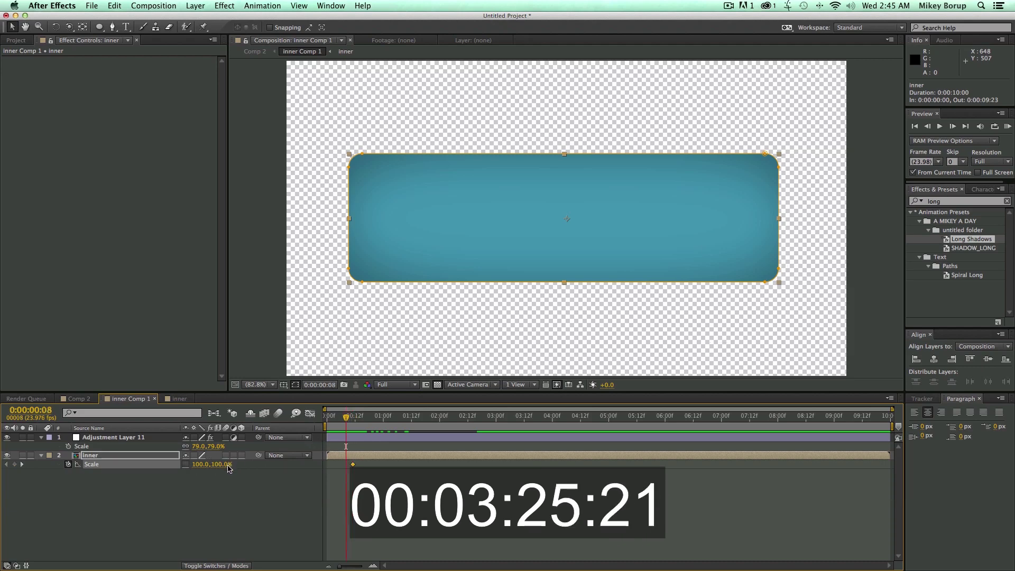
pyautogui.moveTo(226, 466); pyautogui.dragTo(188, 466)
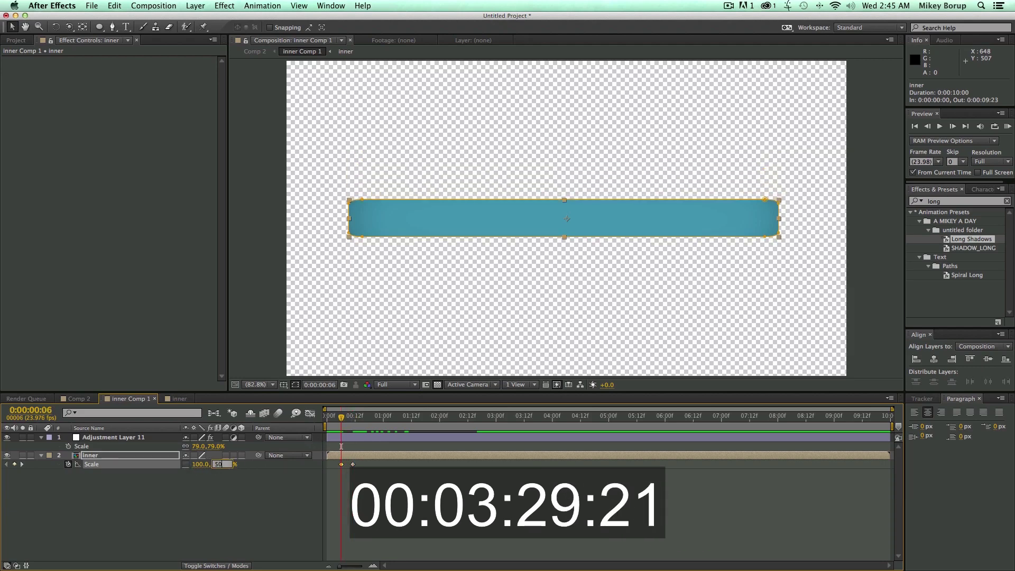
pyautogui.press('Return')
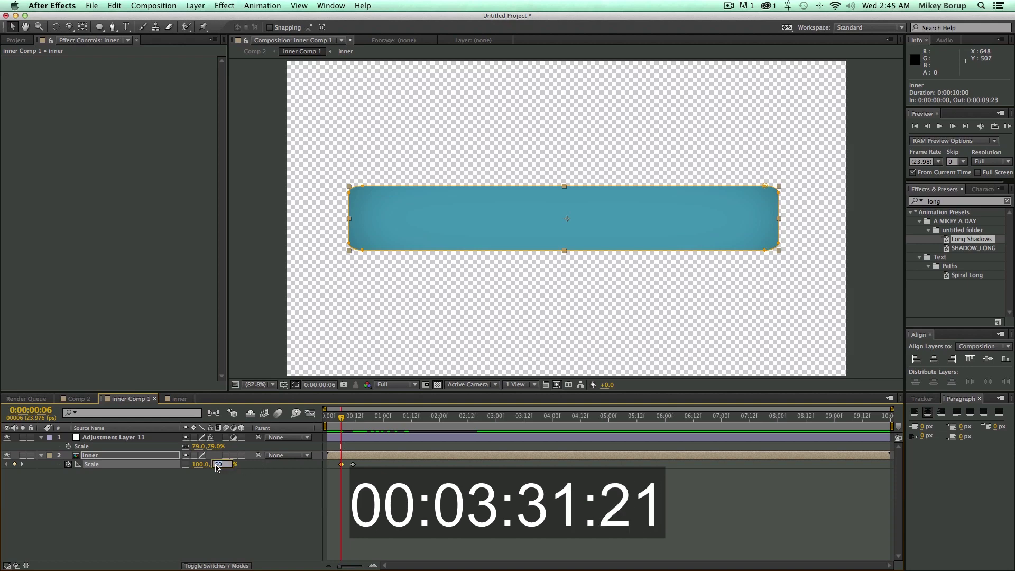
pyautogui.press('Return')
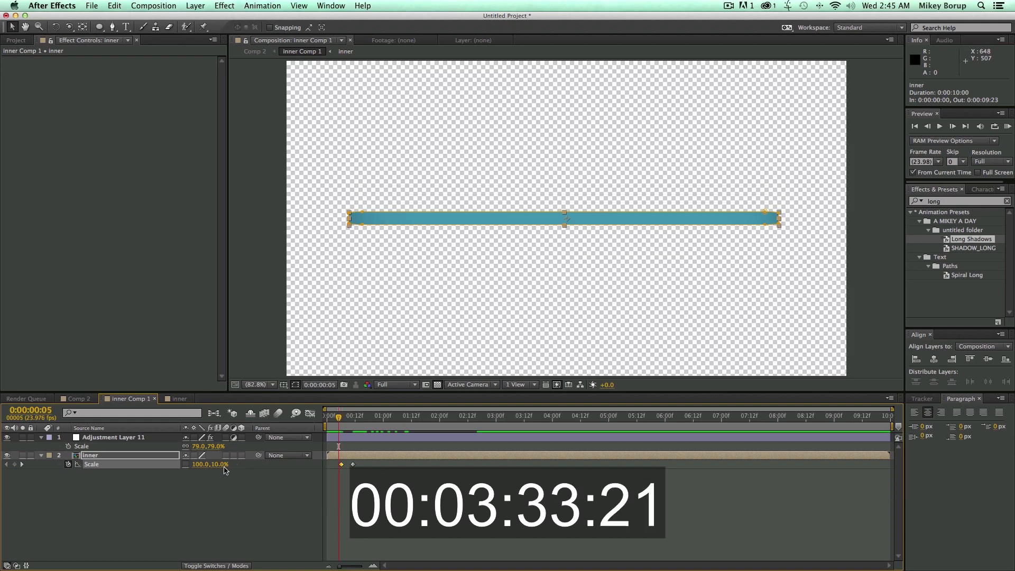
# Step: Keyframe the inner layer's scale at 0:00:00:01 to 0% width, keeping 10% height
pyautogui.press('pageup')
pyautogui.press('pageup')
pyautogui.press('pageup')
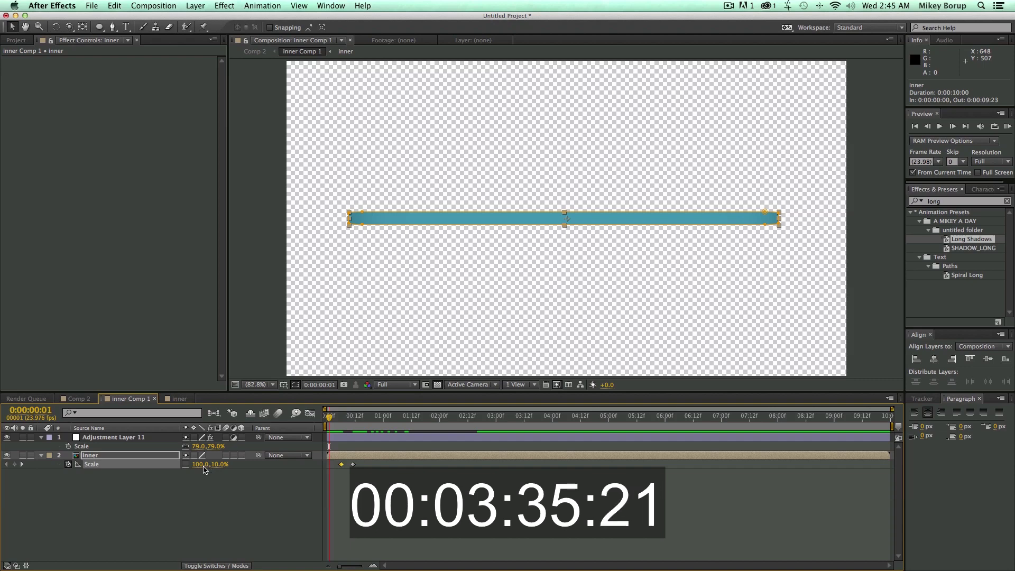
pyautogui.click(204, 465)
pyautogui.write('0')
pyautogui.press('Return')
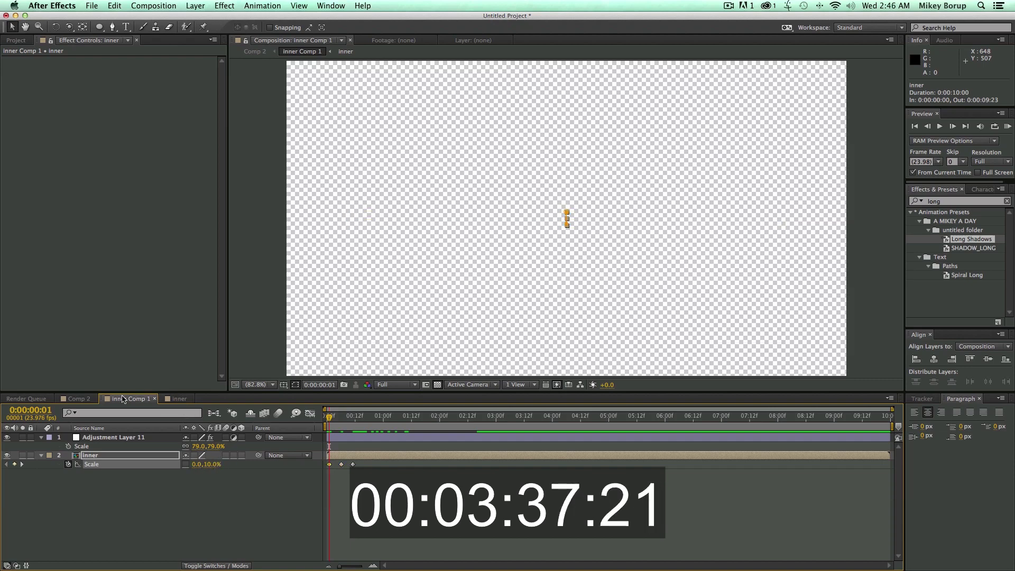
# Step: Preview the panel and text opening animation in Comp 2 and check its early frames
pyautogui.click(75, 398)
pyautogui.press('space')
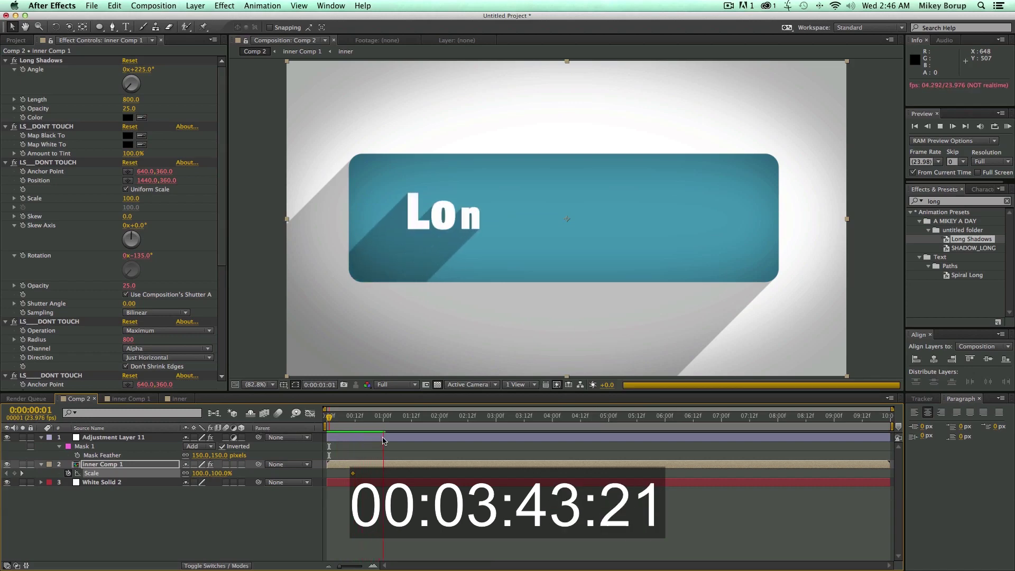
pyautogui.click(332, 420)
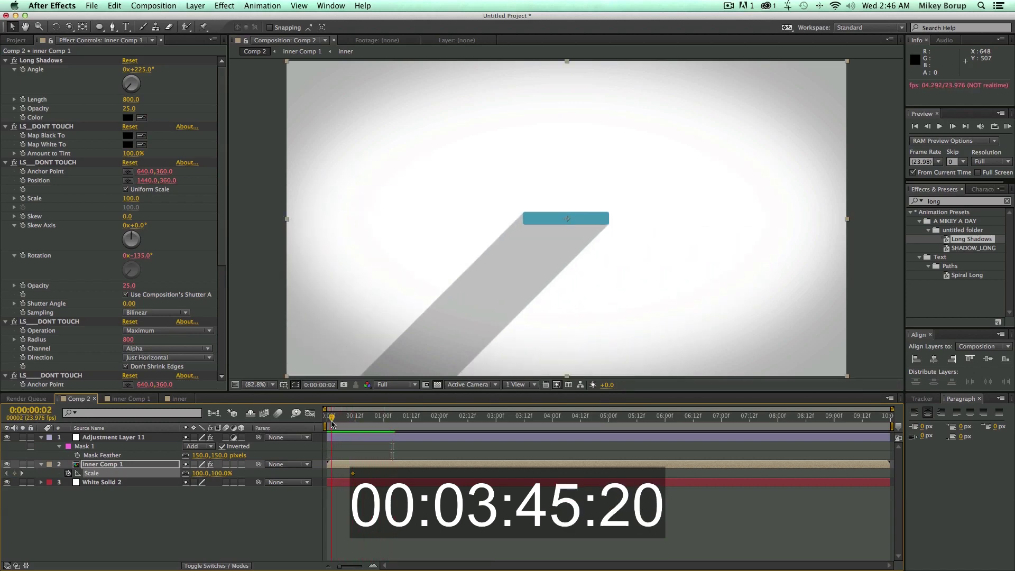
# Step: Keyframe the Long Shadows Angle on inner Comp 1 from 225° at 0:00:00:00 to 200° at 0:00:09:23
pyautogui.click(327, 421)
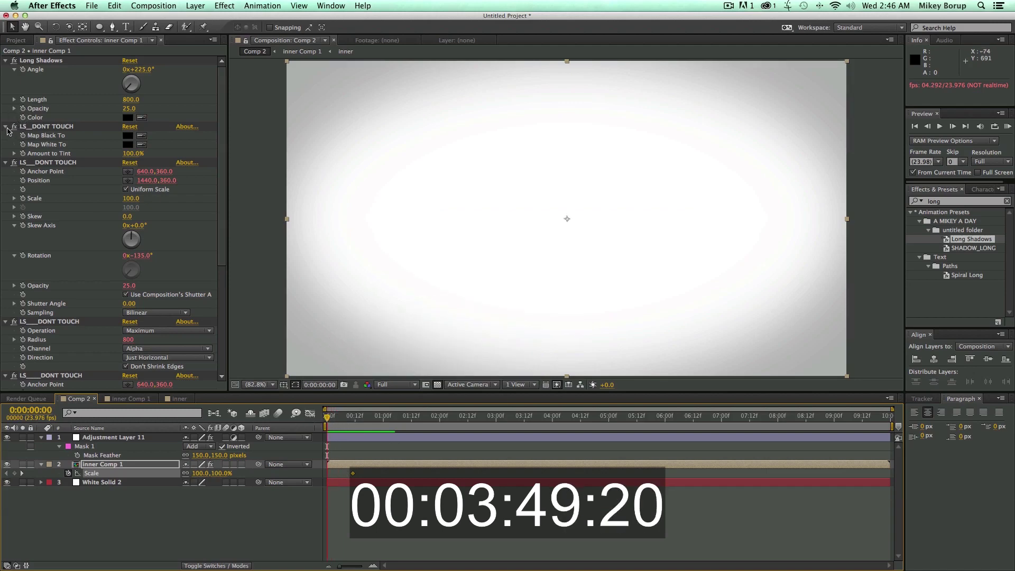
pyautogui.click(27, 66)
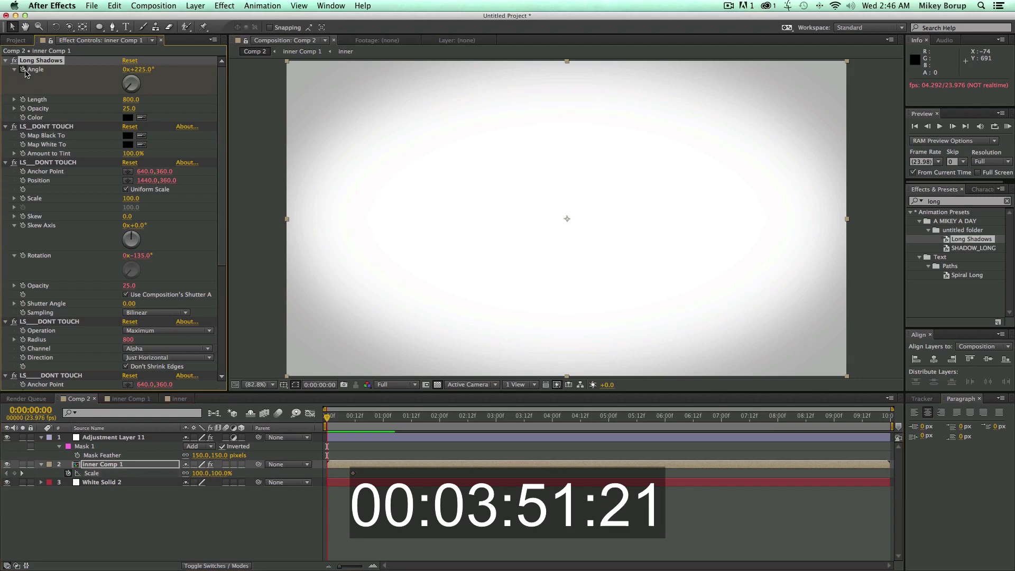
pyautogui.moveTo(434, 425); pyautogui.dragTo(888, 420)
pyautogui.moveTo(146, 70); pyautogui.dragTo(131, 71)
# Step: Open the nested inner composition and add a 225° Angle keyframe to the title text's Long Shadows effect at 0:00:00:00
pyautogui.click(392, 467)
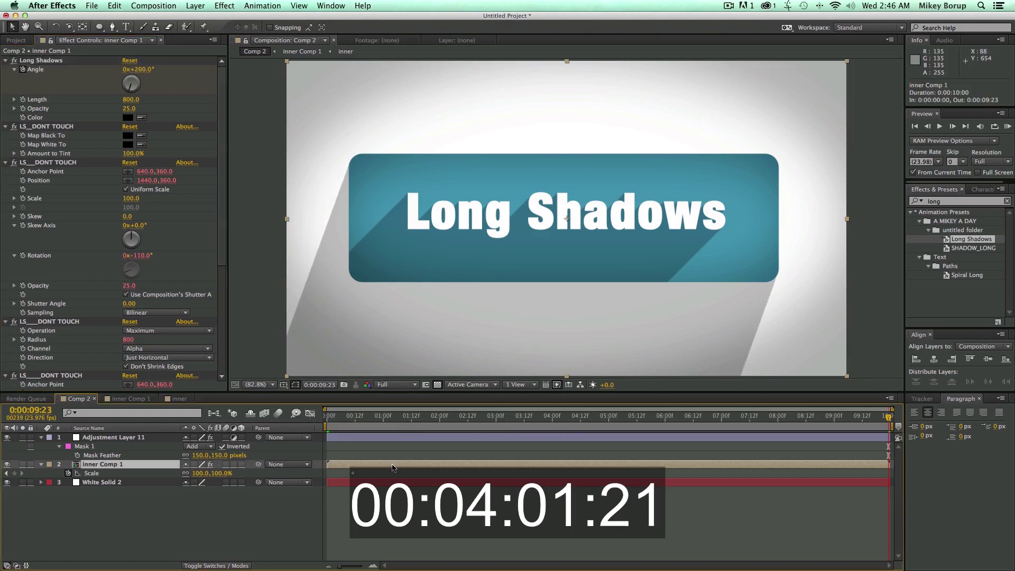
pyautogui.doubleClick(392, 466)
pyautogui.click(372, 457)
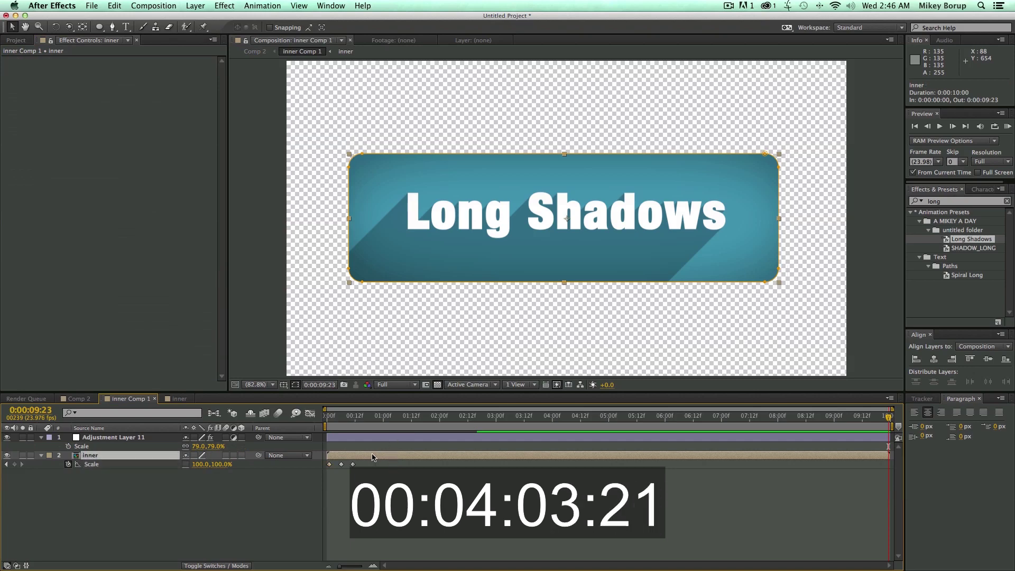
pyautogui.doubleClick(373, 458)
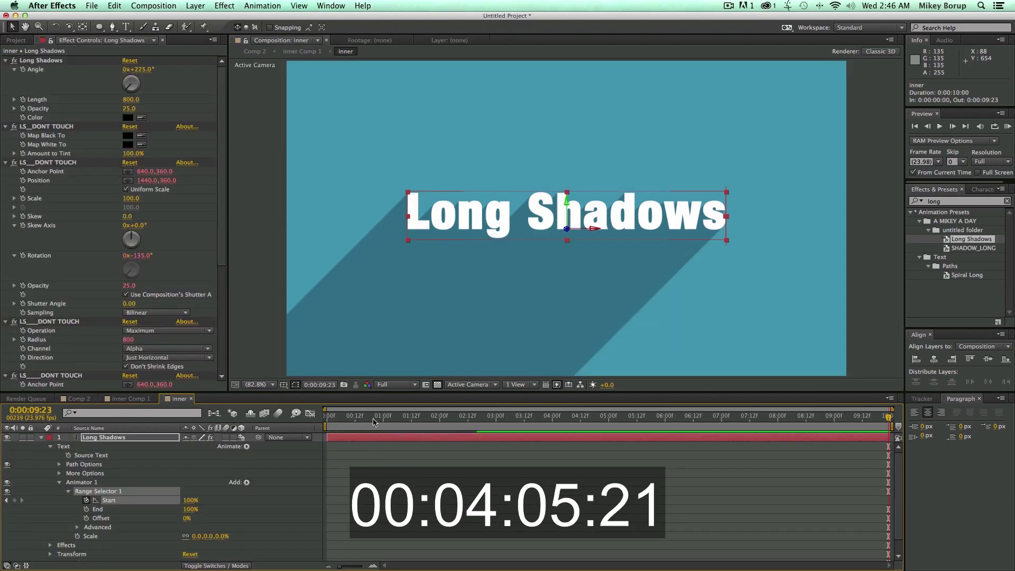
pyautogui.click(326, 417)
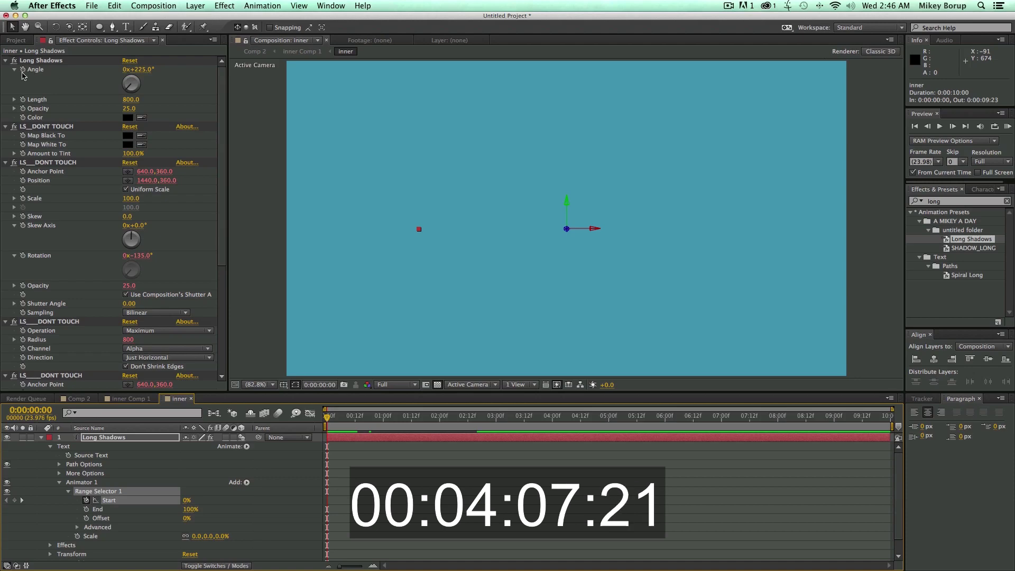
pyautogui.click(25, 74)
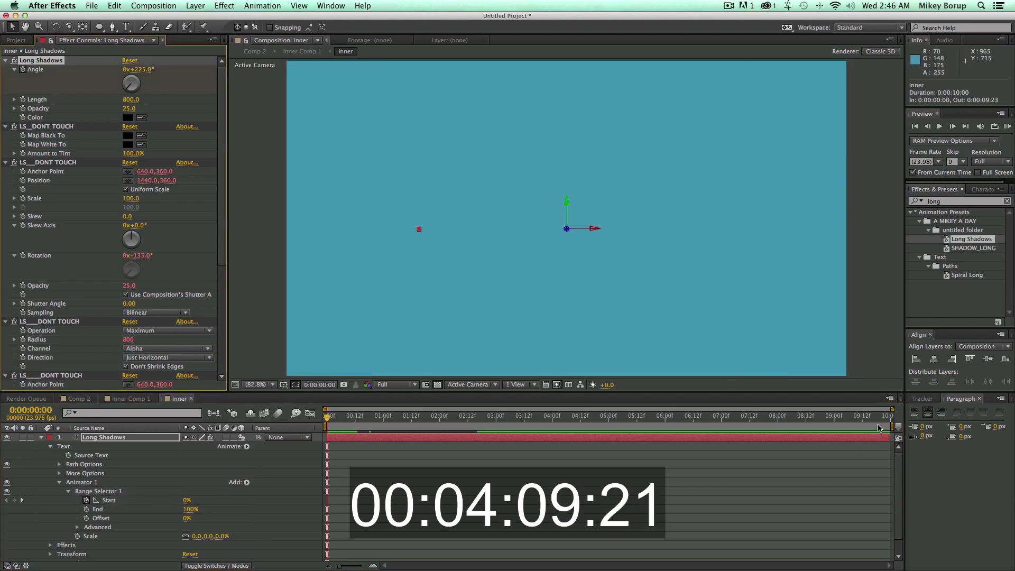
# Step: Keyframe the title text's Long Shadows Angle to 200° at 0:00:09:23
pyautogui.moveTo(879, 423); pyautogui.dragTo(892, 420)
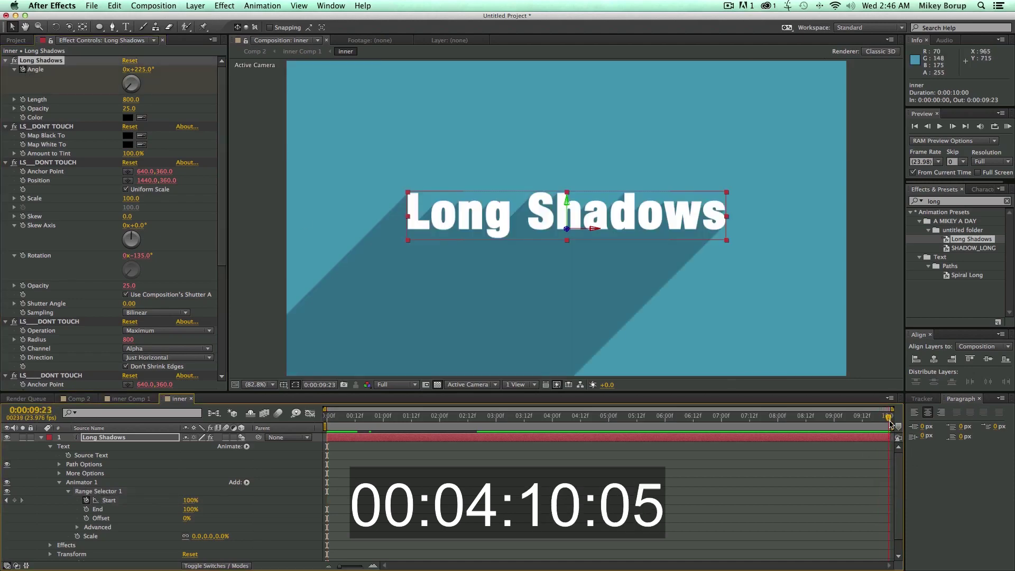
pyautogui.click(142, 71)
pyautogui.write('200')
pyautogui.press('Return')
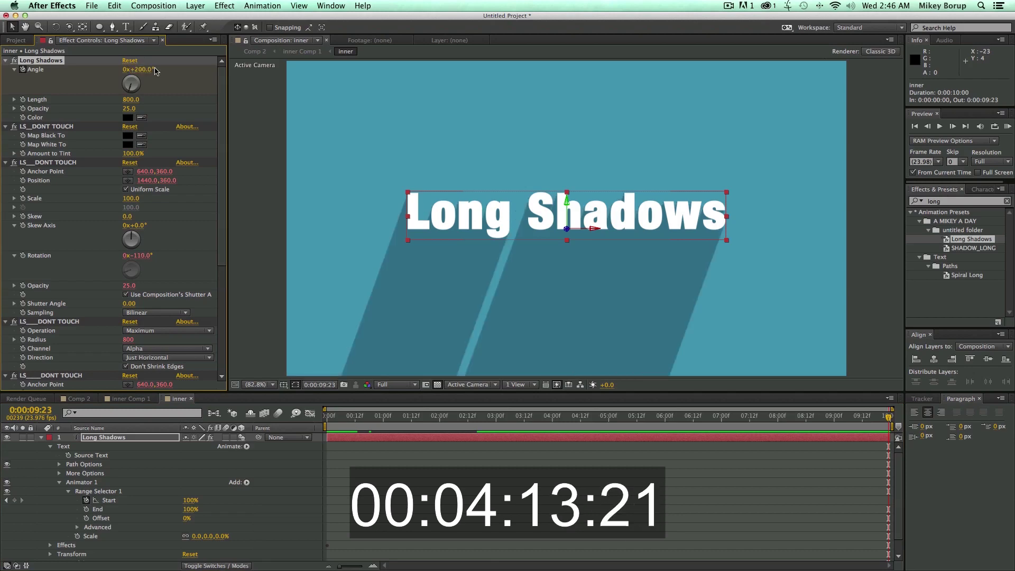
# Step: Return to Comp 2 and run a RAM preview of the full animation from 0:00:00:00
pyautogui.click(75, 398)
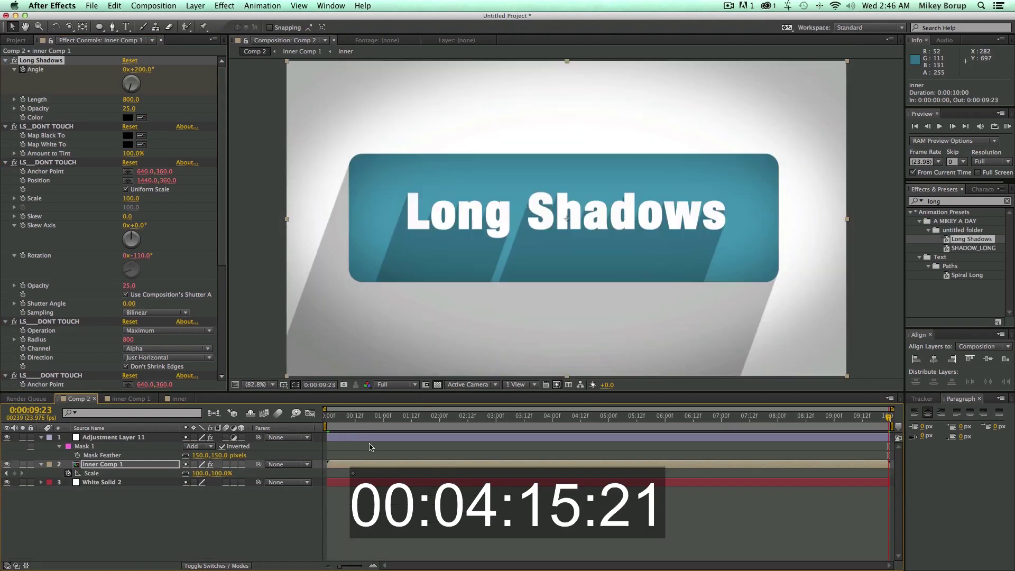
pyautogui.moveTo(355, 415); pyautogui.dragTo(305, 421)
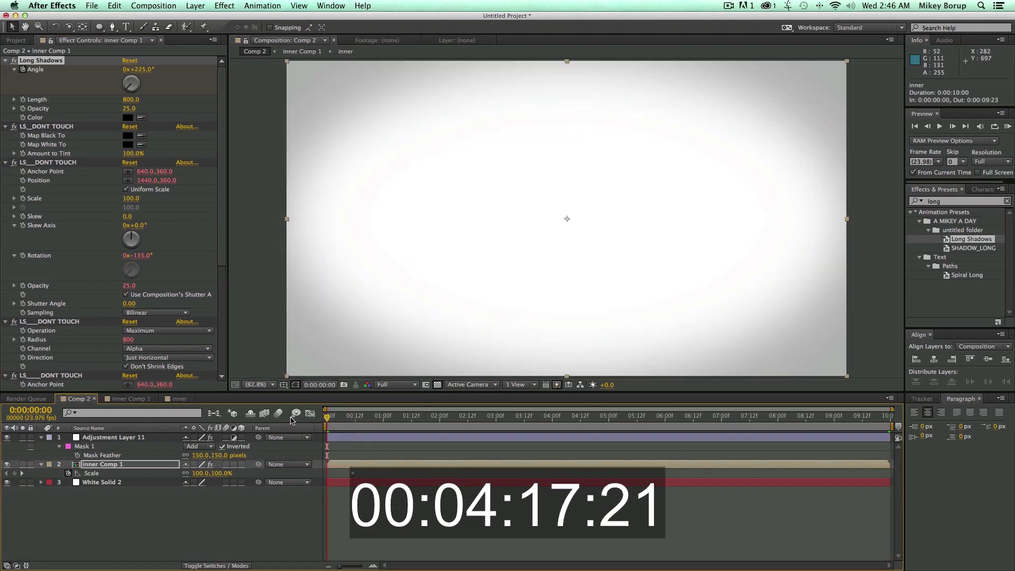
pyautogui.press('KP_0')
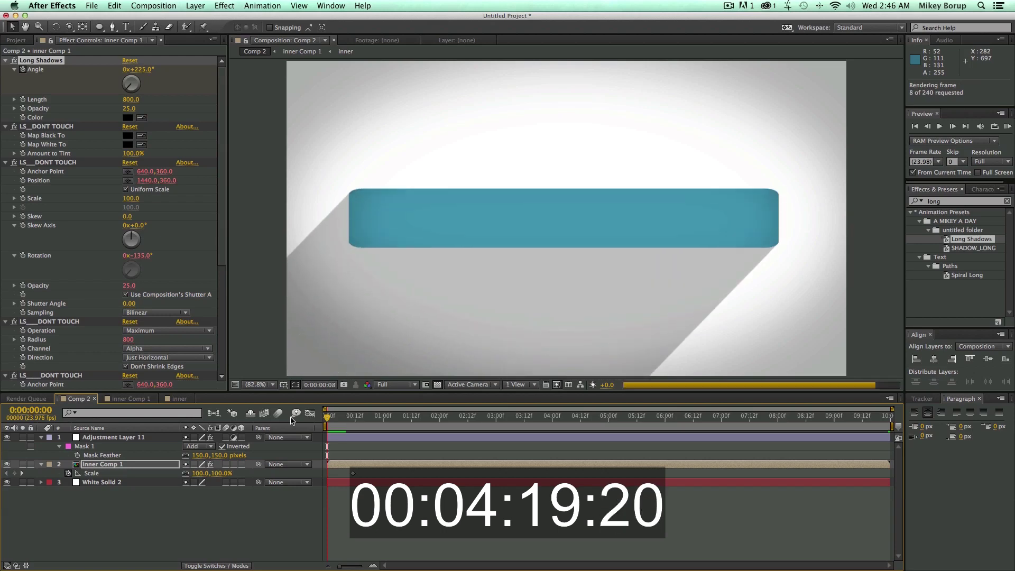